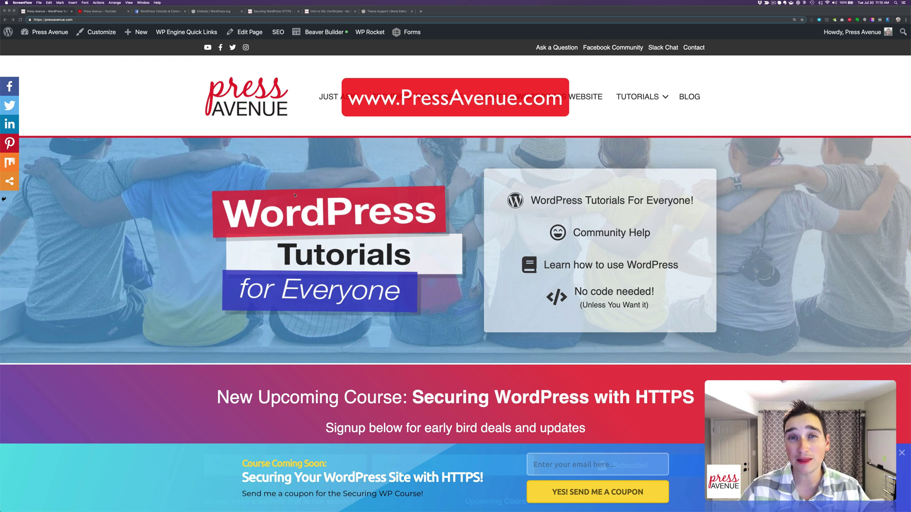
# Scroll the Press Avenue homepage and highlight the 'Securing WordPress with HTTPS' course heading
pyautogui.scroll(-5, 295, 195)
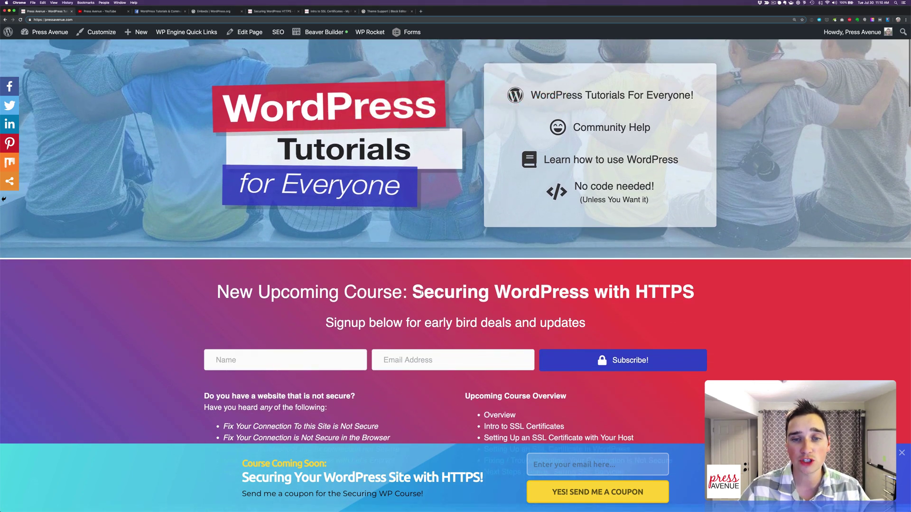
pyautogui.moveTo(421, 292); pyautogui.dragTo(599, 304)
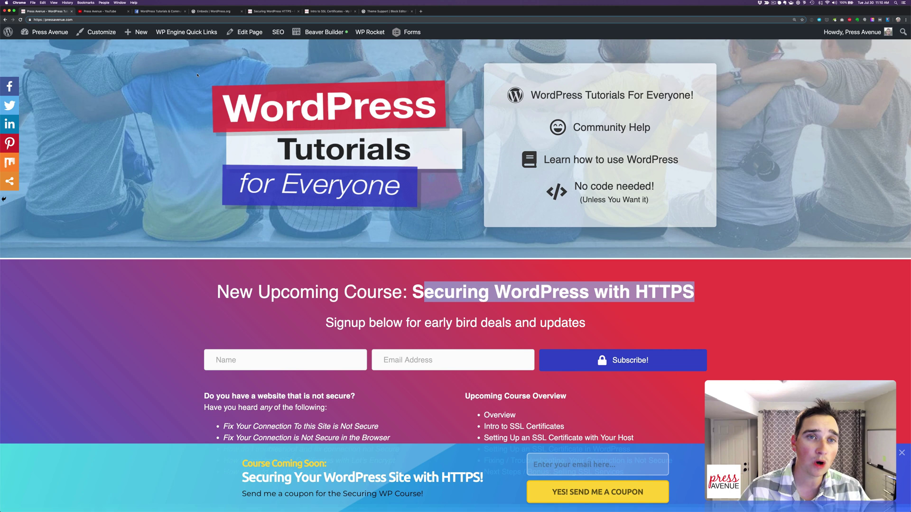
# Move through the course tab to the Intro to SSL Certificates lesson page
pyautogui.click(282, 15)
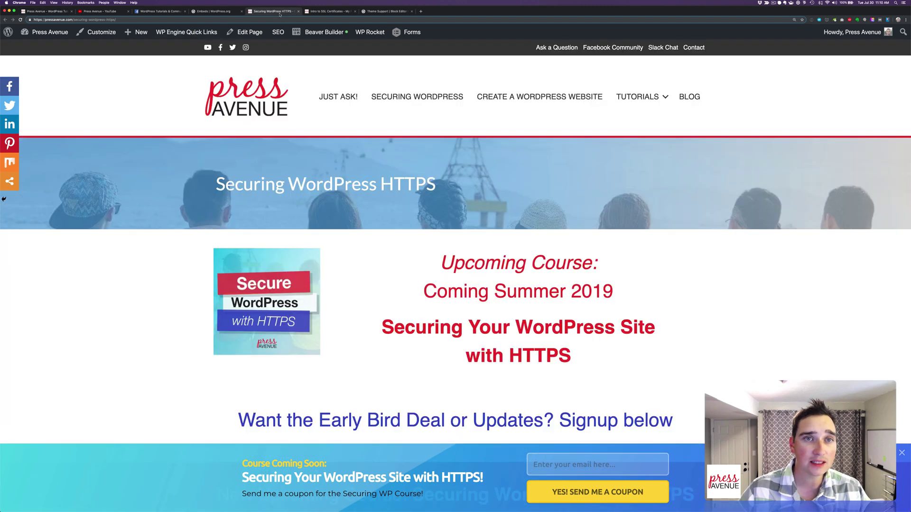
pyautogui.click(317, 14)
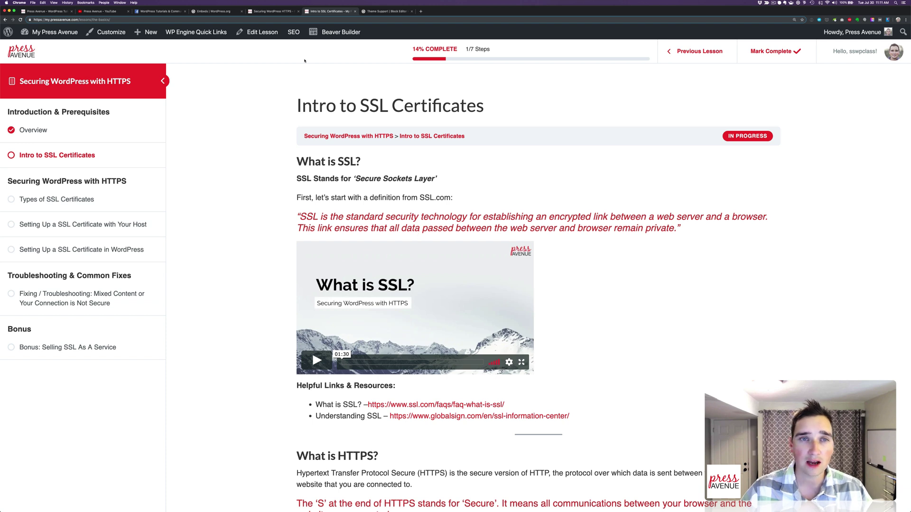
# Open the lesson with Edit Lesson and scroll down to its Vimeo 'What is SSL?' embed
pyautogui.click(261, 31)
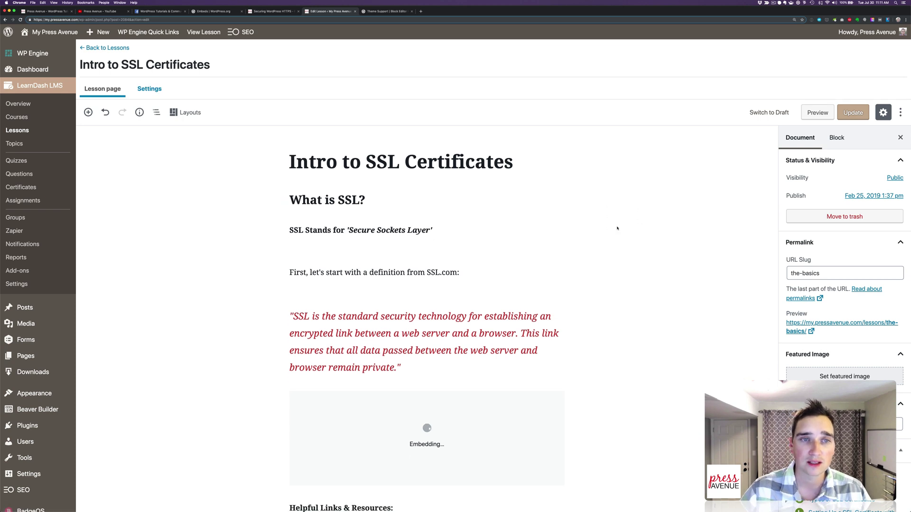
pyautogui.scroll(-3, 617, 228)
pyautogui.scroll(-3, 617, 228)
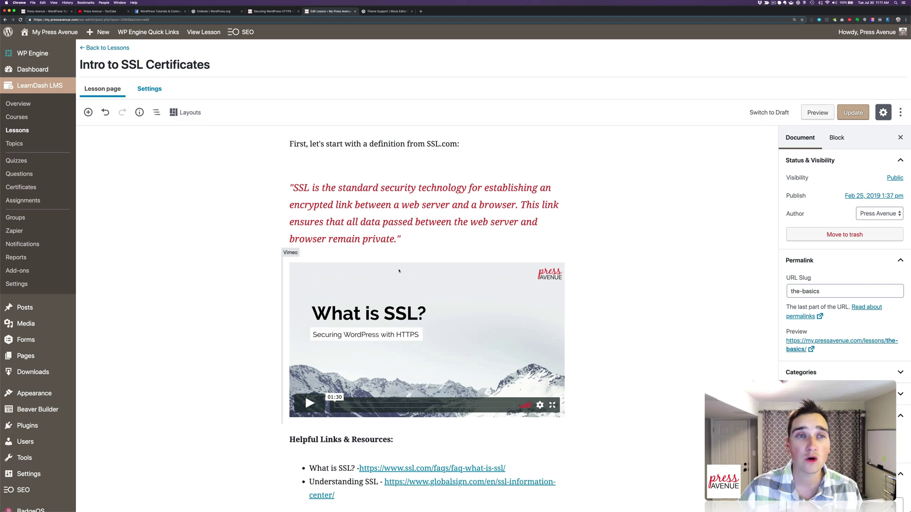
# Read through the Embeds article's service table and Notes, confirming Vimeo support since WordPress 2.9
pyautogui.click(222, 12)
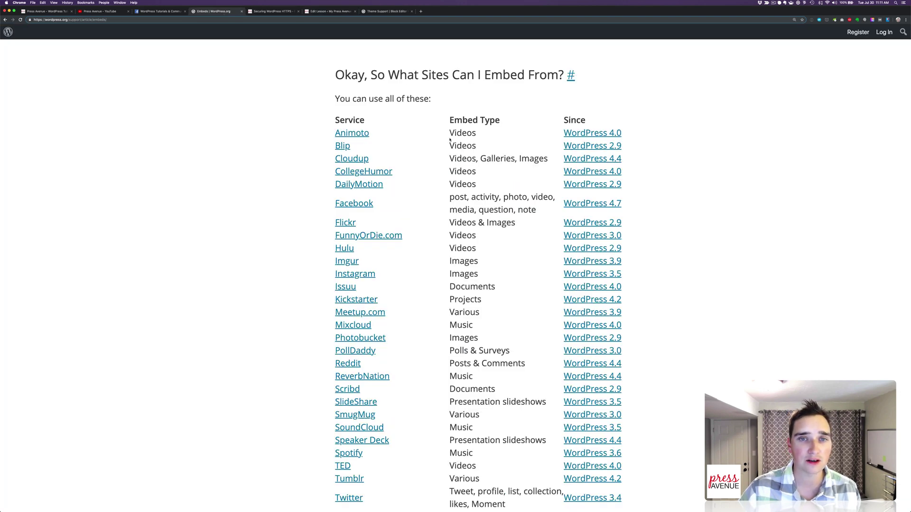
pyautogui.scroll(-3, 472, 153)
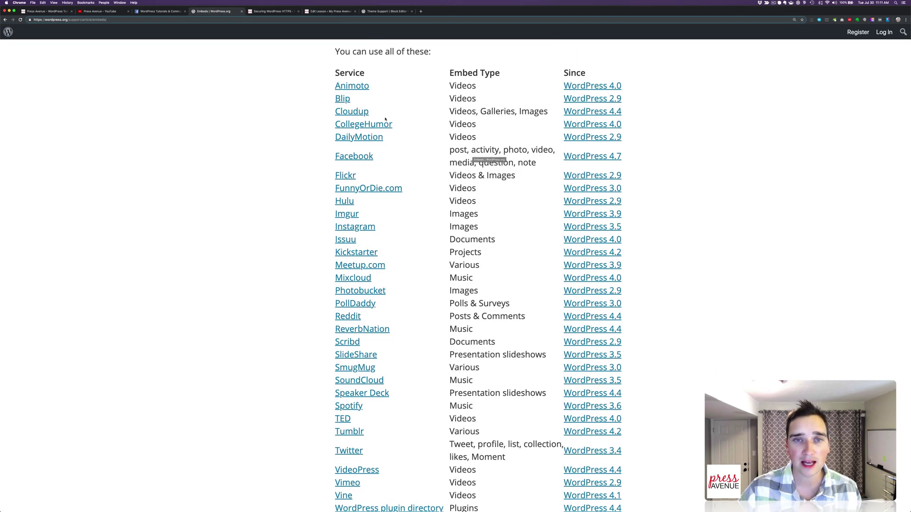
pyautogui.scroll(-7, 429, 137)
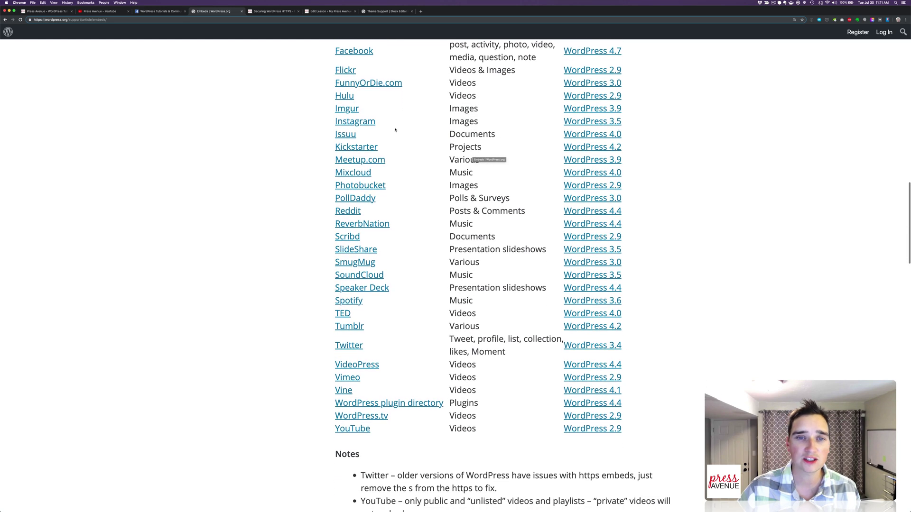
pyautogui.scroll(-2, 397, 129)
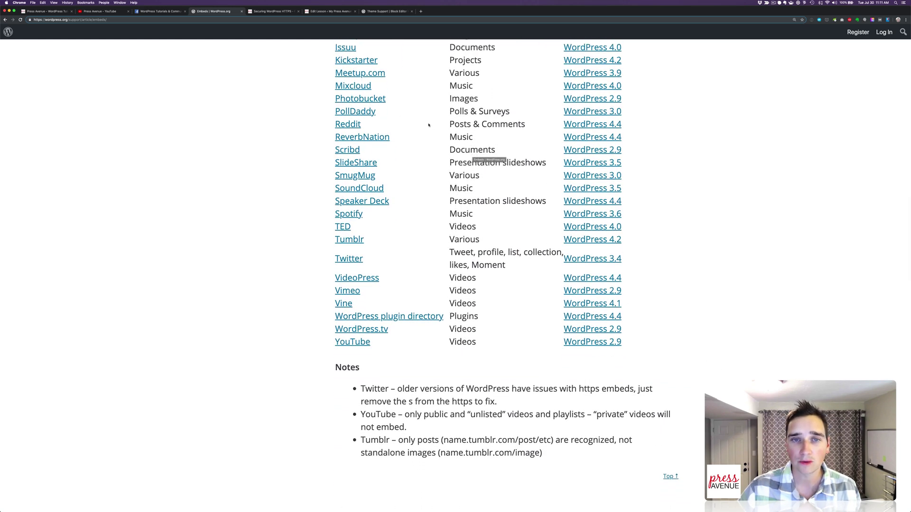
pyautogui.scroll(-4, 427, 180)
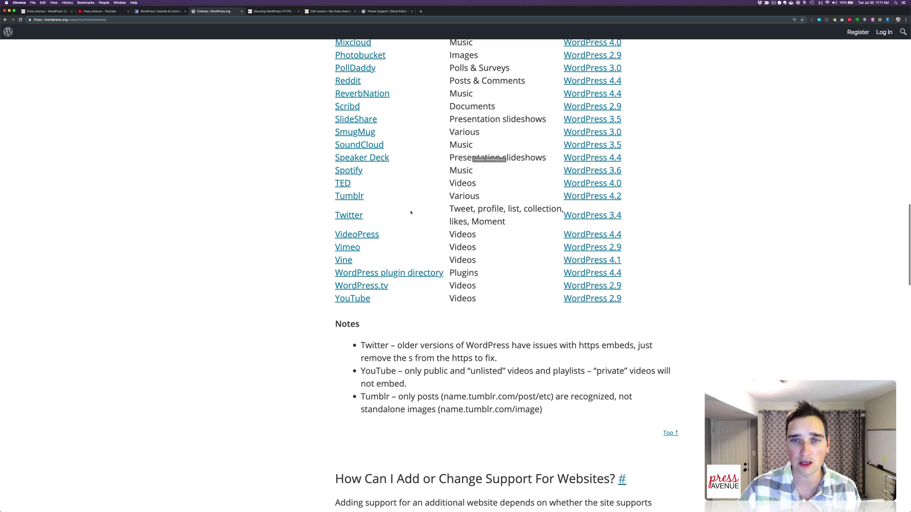
pyautogui.scroll(2, 400, 211)
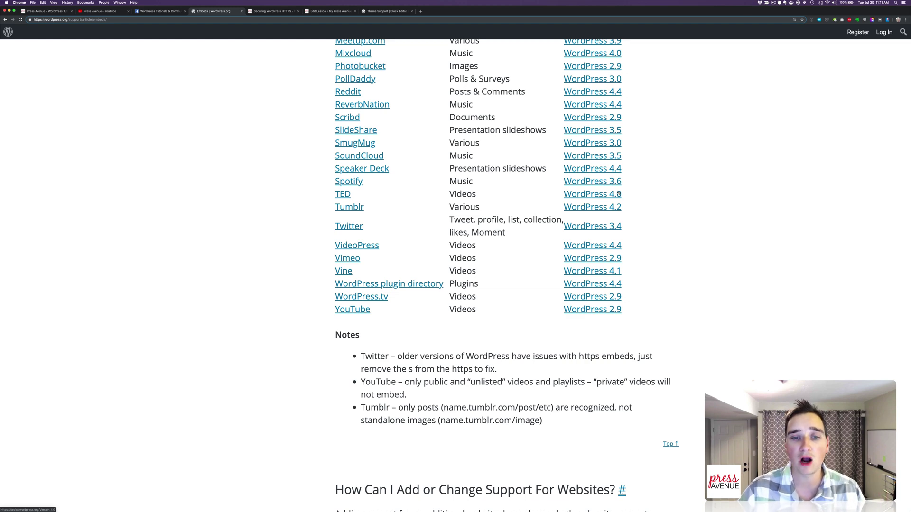
pyautogui.scroll(10, 619, 195)
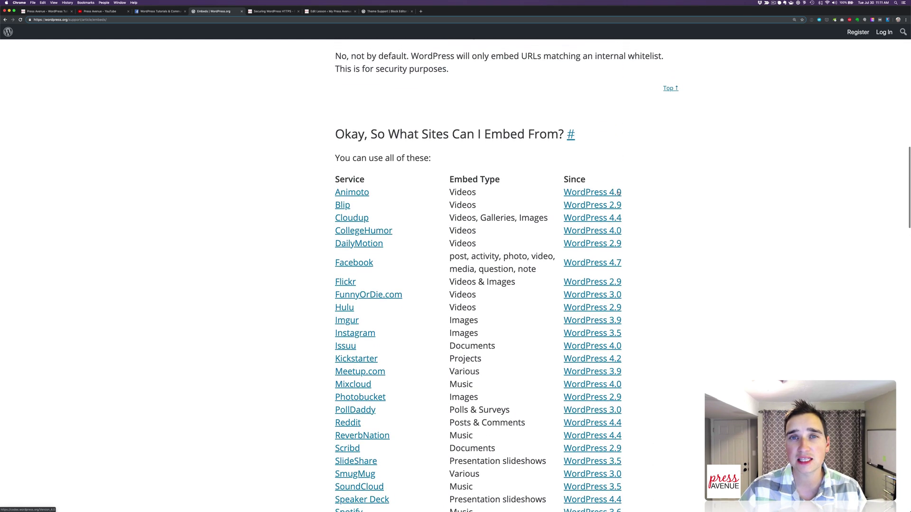
pyautogui.scroll(1, 618, 192)
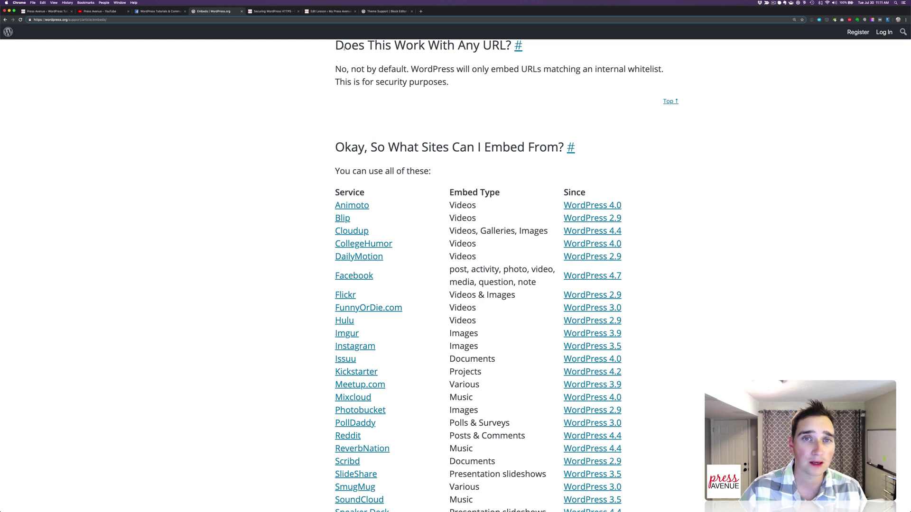
# Copy the existing Vimeo block's 'What is SSL?' video URL in the lesson editor
pyautogui.click(332, 12)
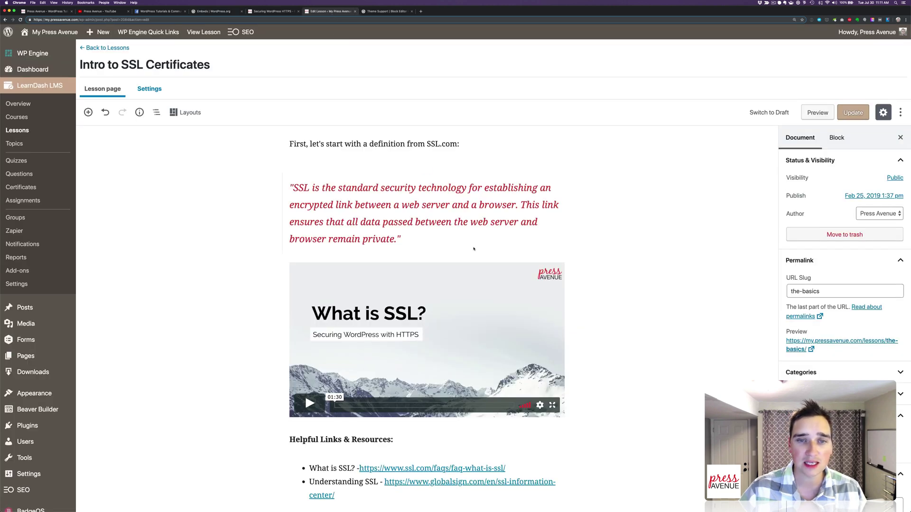
pyautogui.scroll(-3, 474, 248)
pyautogui.click(429, 252)
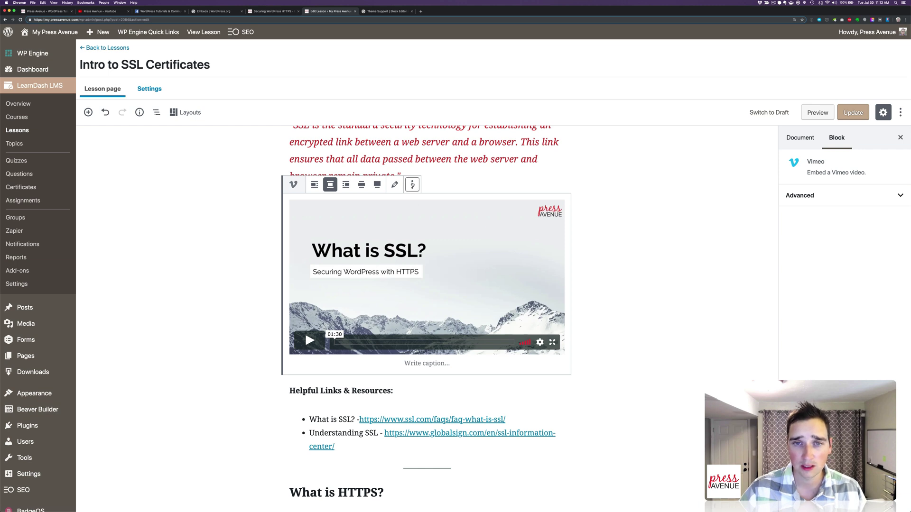
pyautogui.click(412, 185)
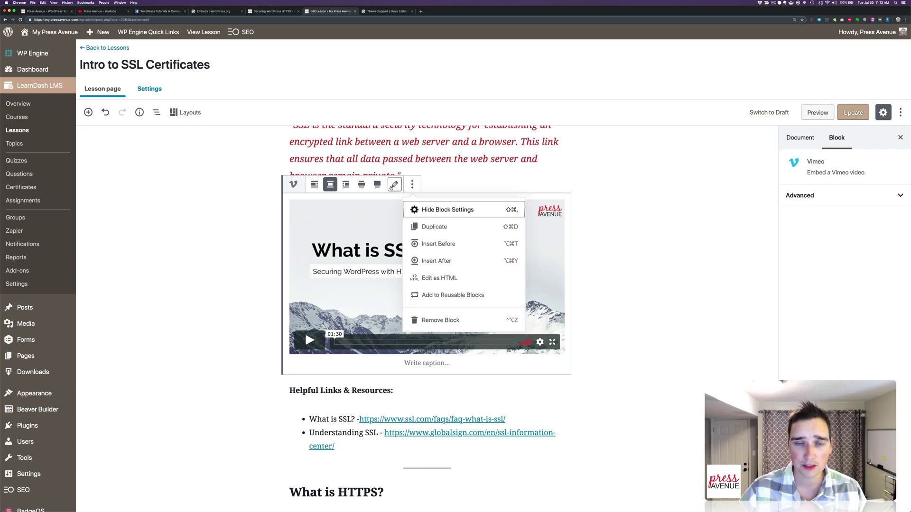
pyautogui.click(394, 185)
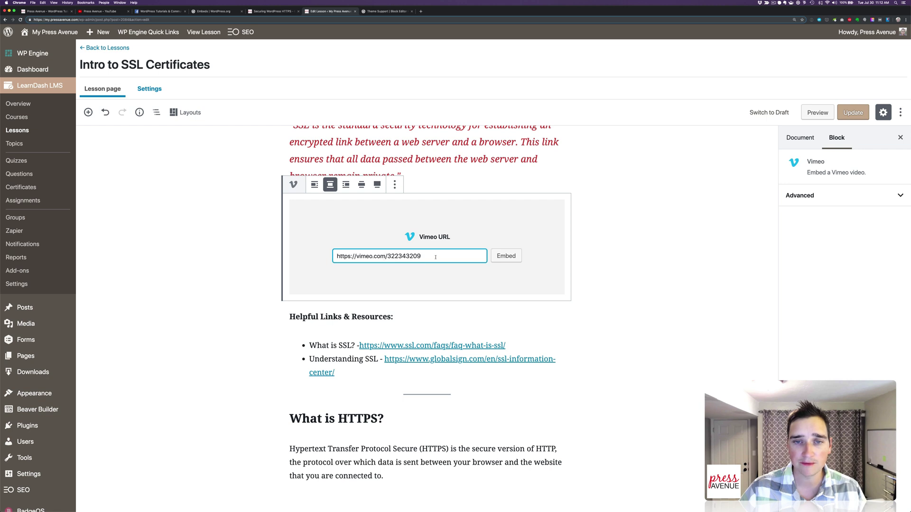
pyautogui.moveTo(421, 256); pyautogui.dragTo(325, 257)
pyautogui.press('super+c')
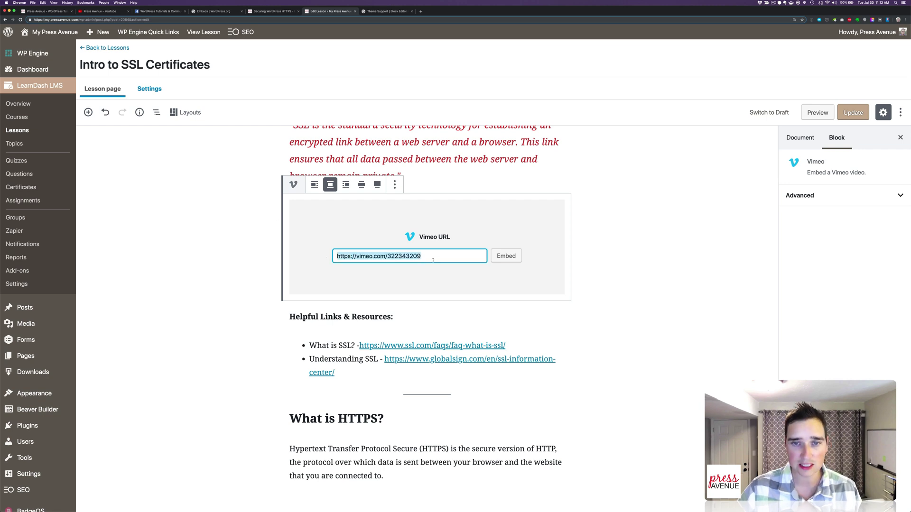
# Add a new Vimeo embed block with the pasted URL and re-embed both videos
pyautogui.click(88, 112)
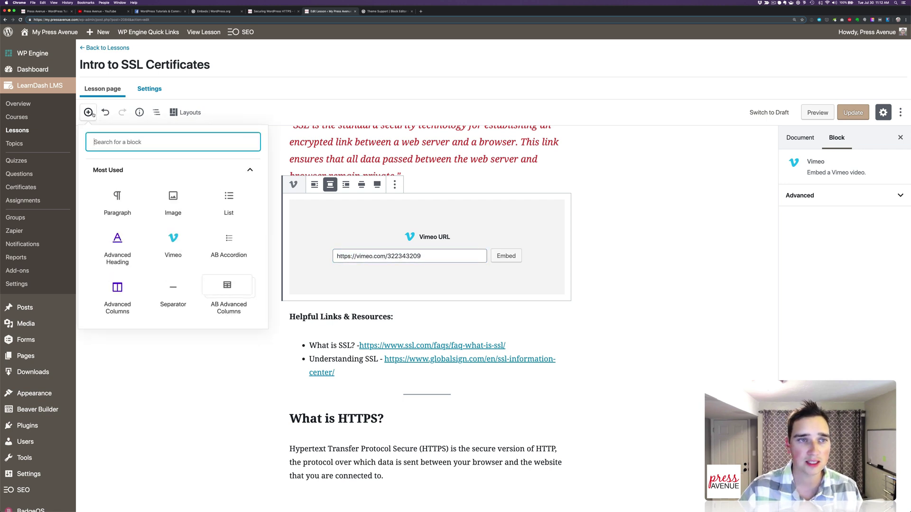
pyautogui.click(175, 241)
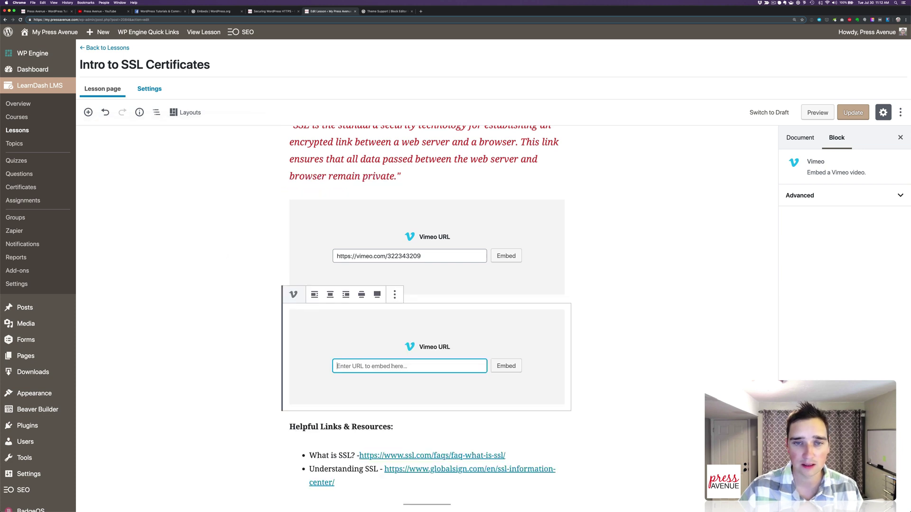
pyautogui.press('super+v')
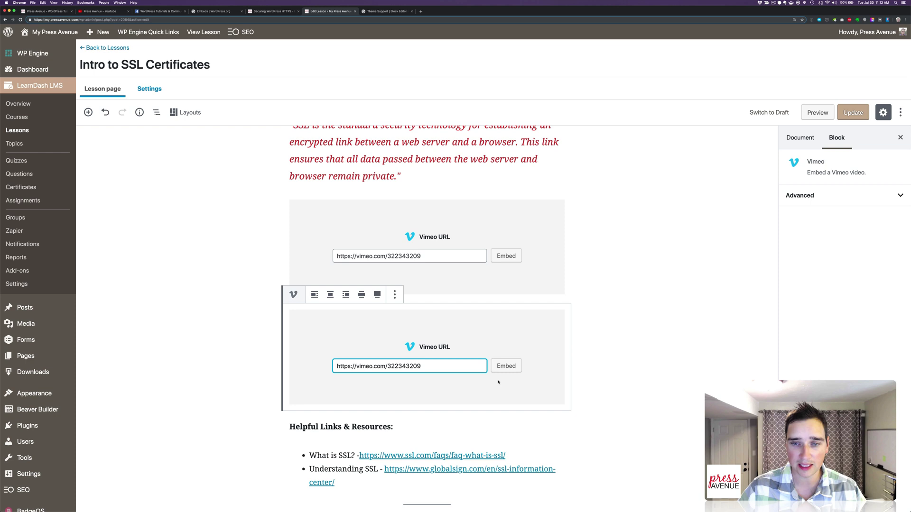
pyautogui.click(506, 366)
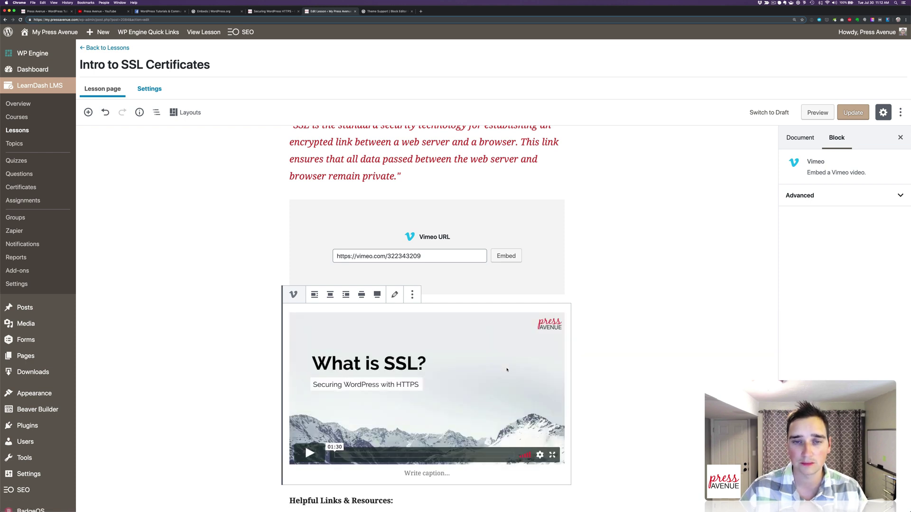
pyautogui.click(505, 255)
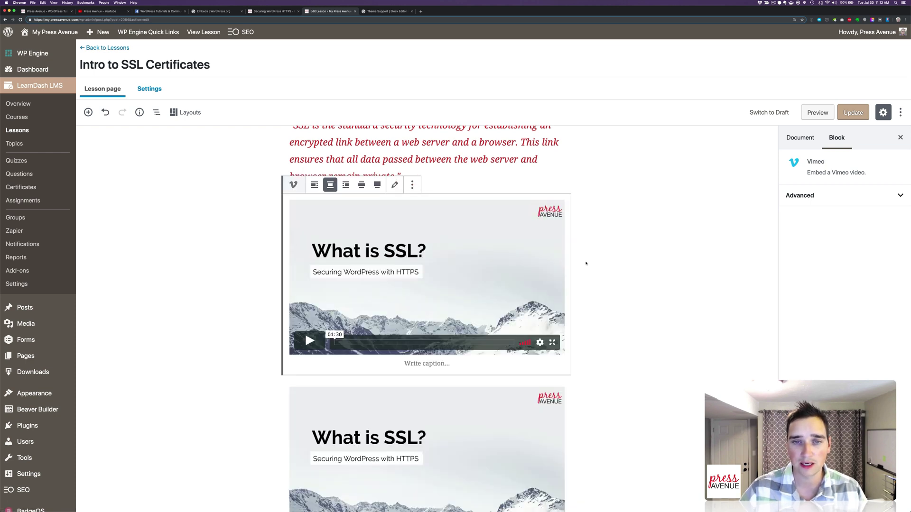
# Set the first Vimeo embed to Wide width and Update the lesson
pyautogui.scroll(1, 413, 211)
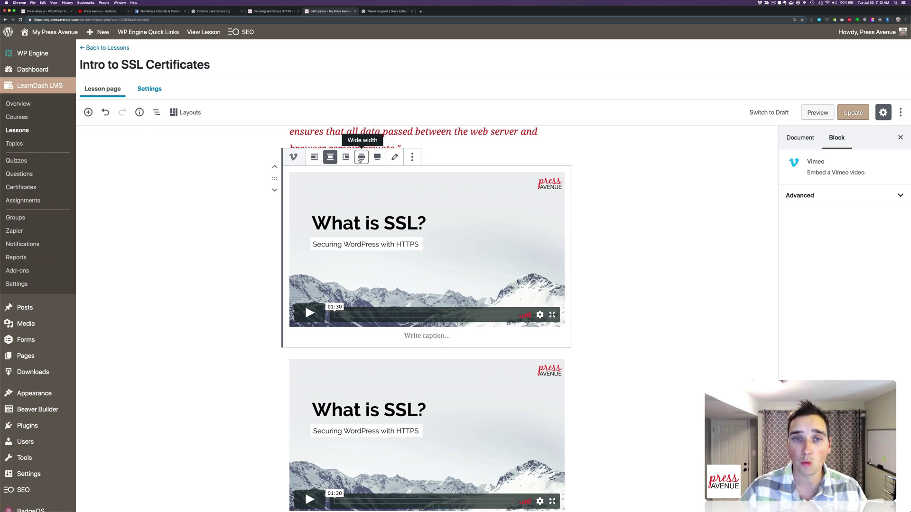
pyautogui.click(360, 159)
pyautogui.scroll(3, 404, 180)
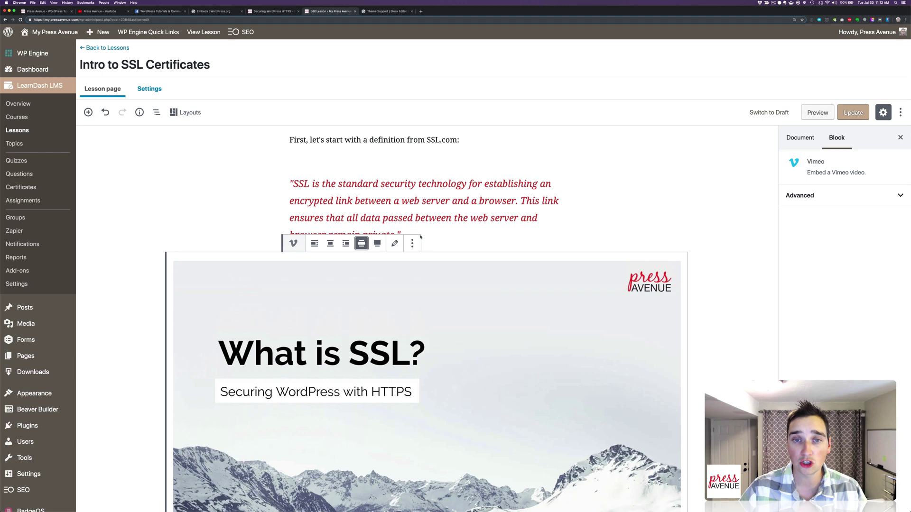
pyautogui.scroll(-5, 365, 243)
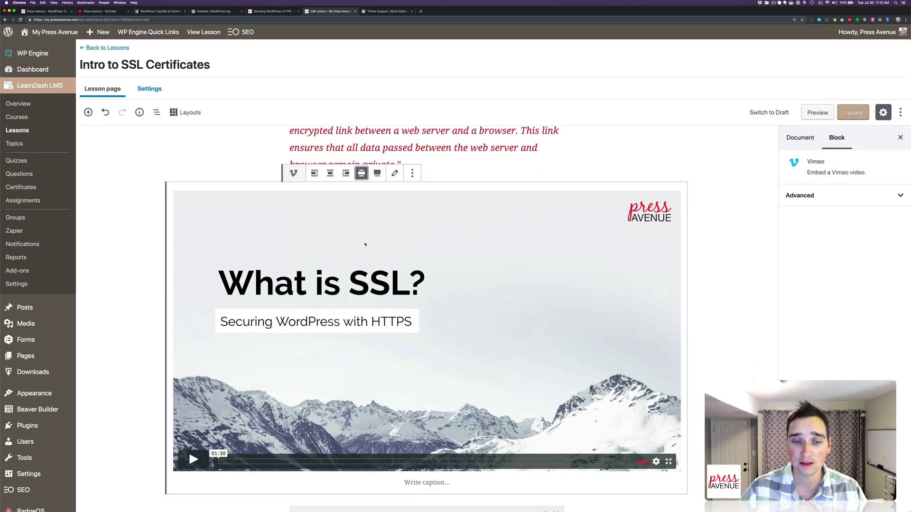
pyautogui.scroll(1, 426, 391)
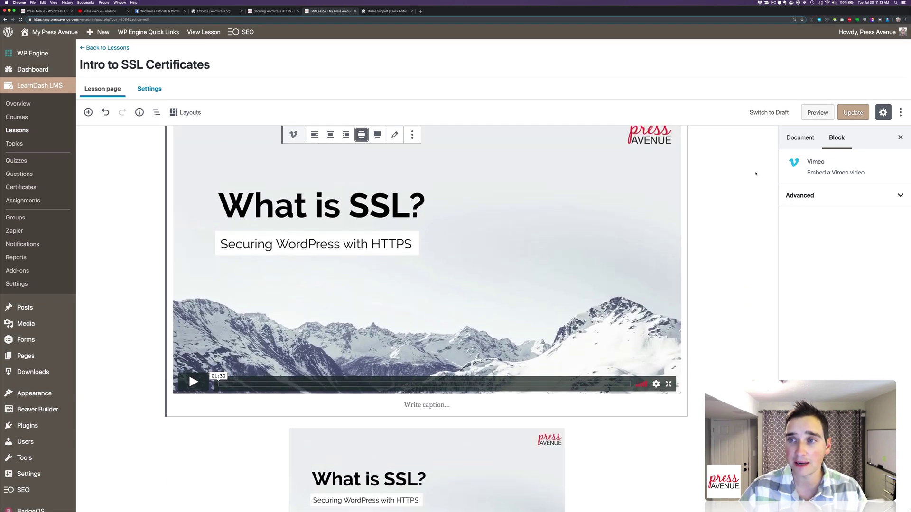
pyautogui.click(849, 116)
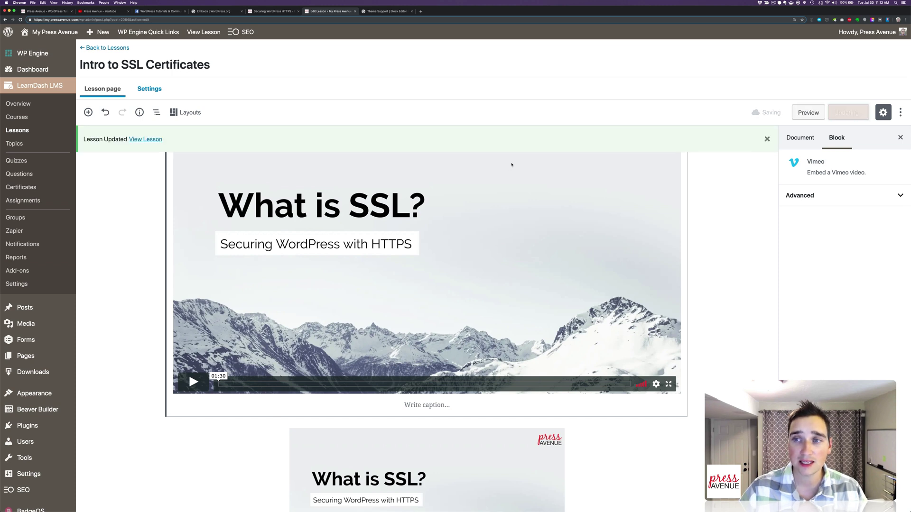
# View the published lesson and scroll down to its two stacked 'What is SSL?' videos
pyautogui.click(145, 139)
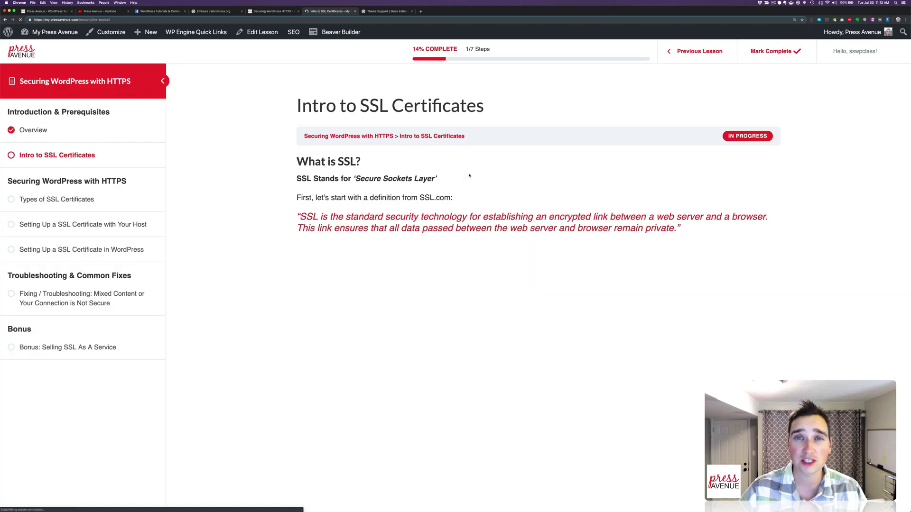
pyautogui.scroll(-3, 584, 201)
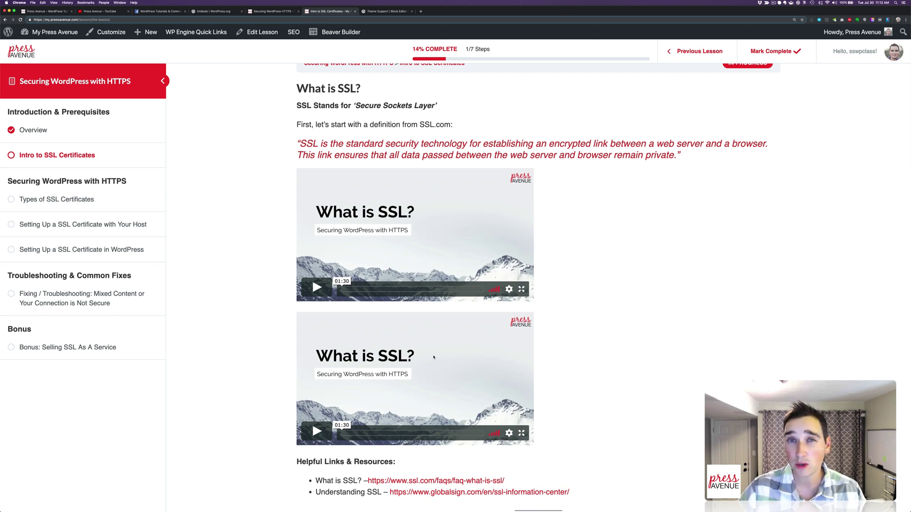
# Back in the editor, switch the first Vimeo block to Full width and Update
pyautogui.click(258, 32)
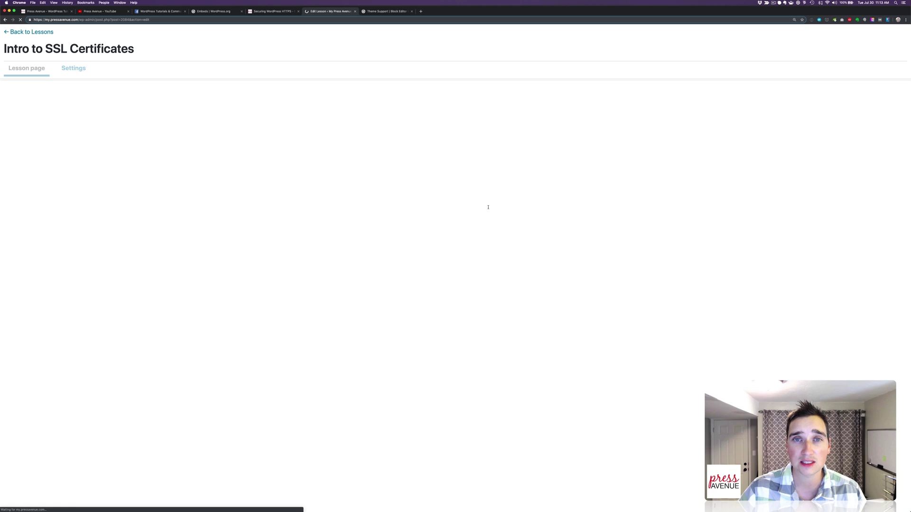
pyautogui.scroll(-5, 525, 238)
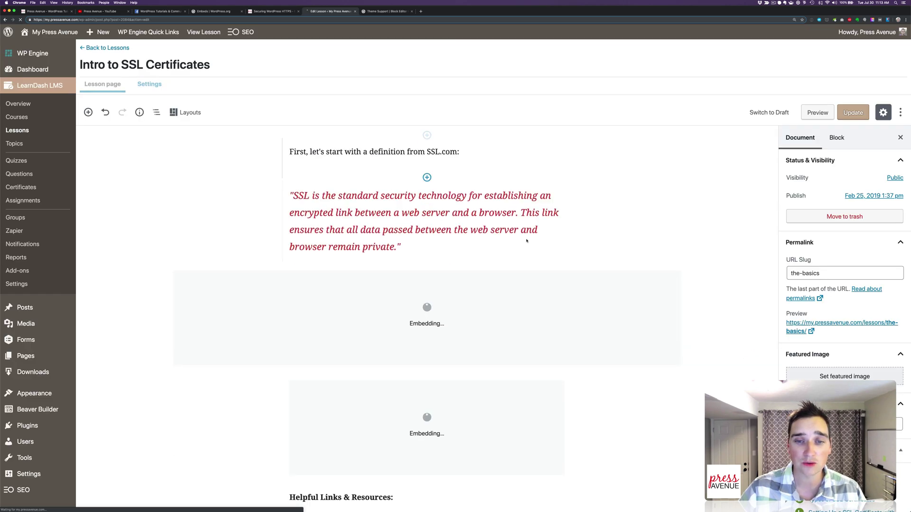
pyautogui.scroll(-2, 526, 241)
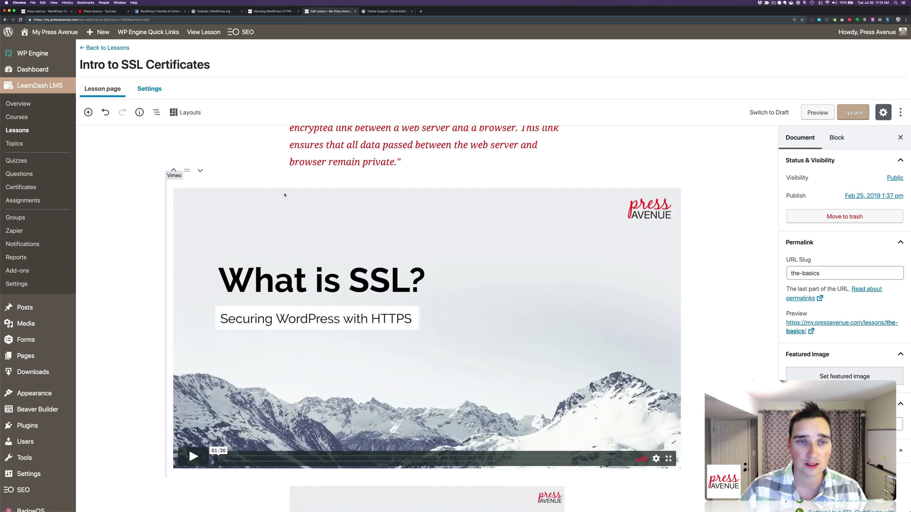
pyautogui.click(284, 195)
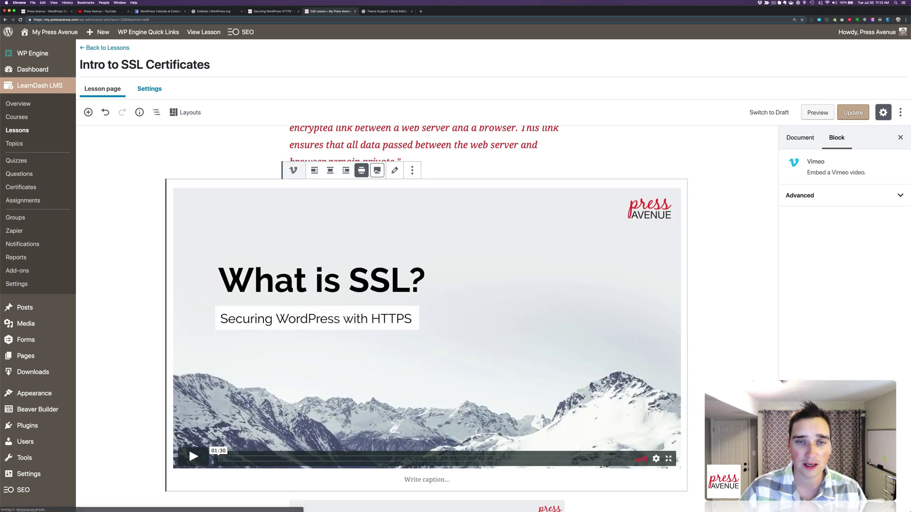
pyautogui.click(377, 170)
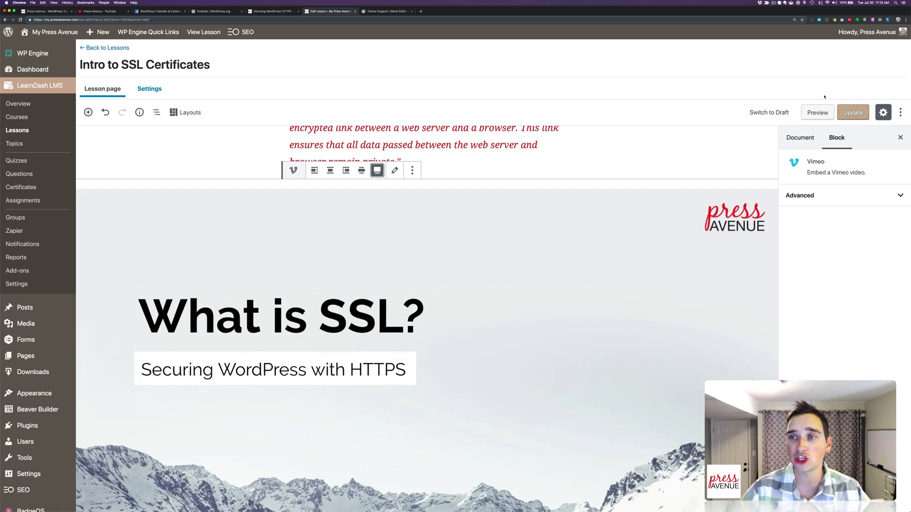
pyautogui.click(851, 112)
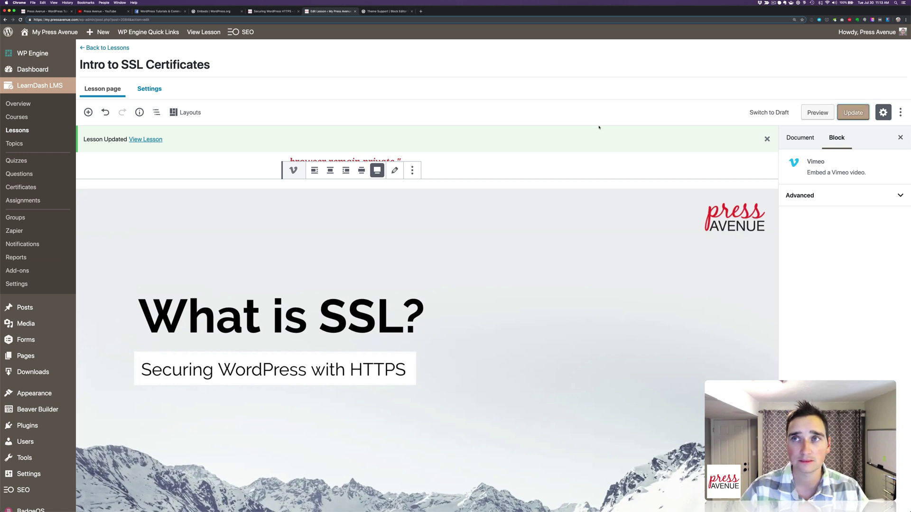
# Reload the live Intro to SSL Certificates lesson via View Lesson to check the video widths
pyautogui.click(138, 140)
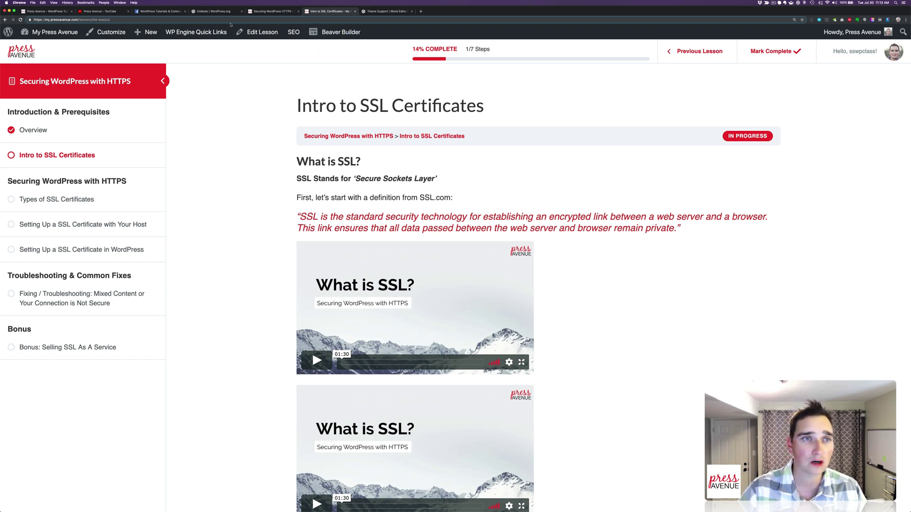
# Open the Dashboard in a new tab and go to Appearance > Theme Editor for Beaver Builder Child Theme
pyautogui.moveTo(48, 32)
pyautogui.rightClick(55, 49)
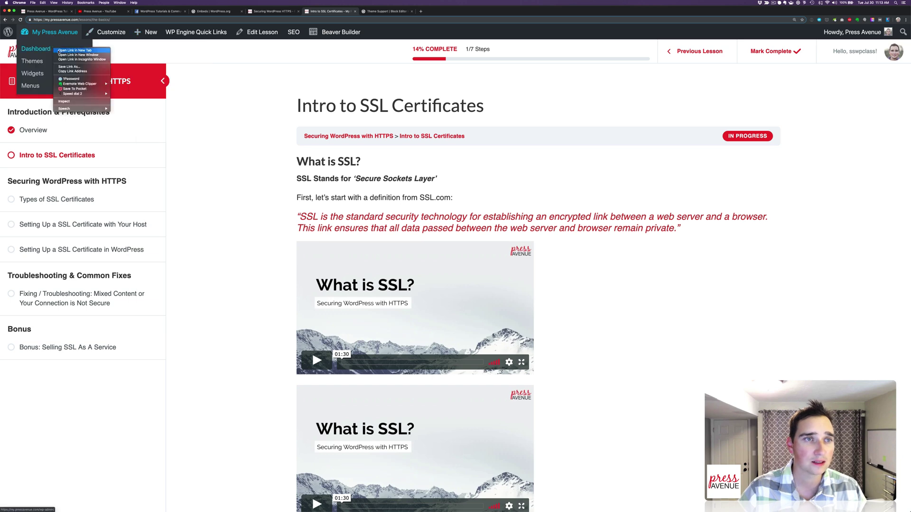
pyautogui.click(72, 50)
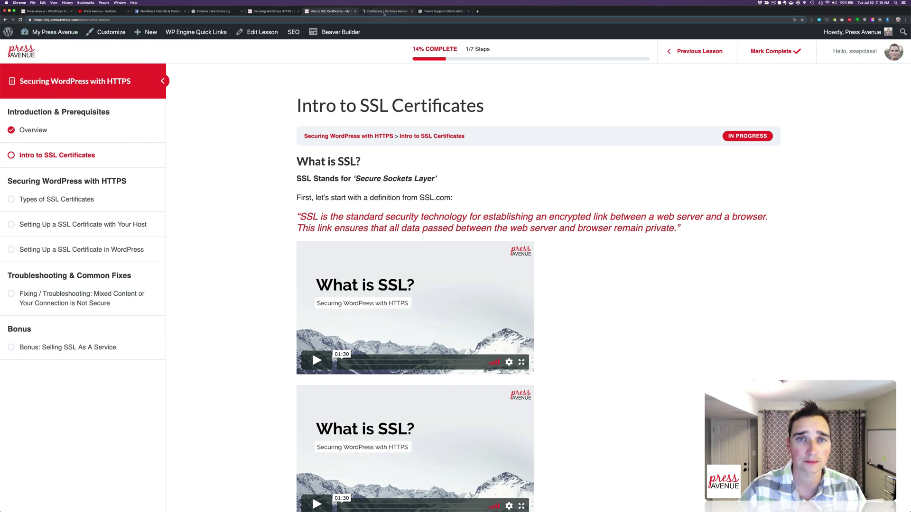
pyautogui.click(383, 12)
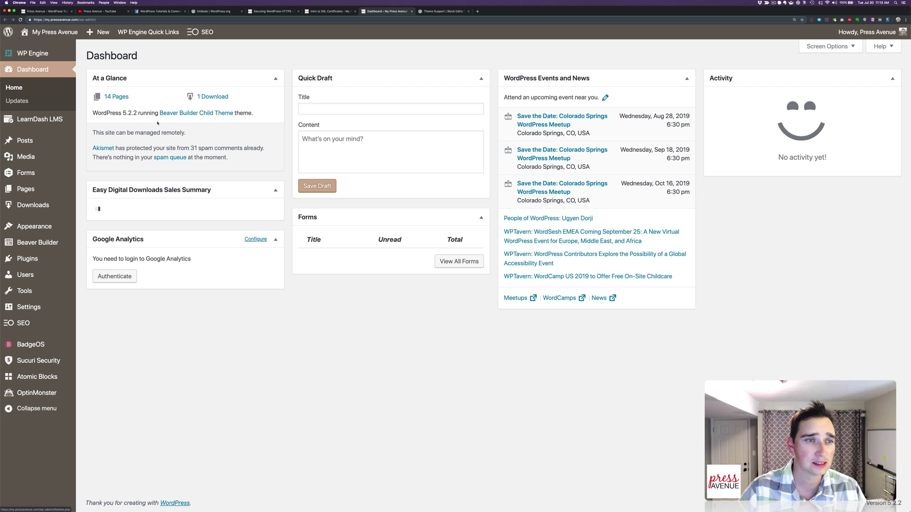
pyautogui.click(50, 229)
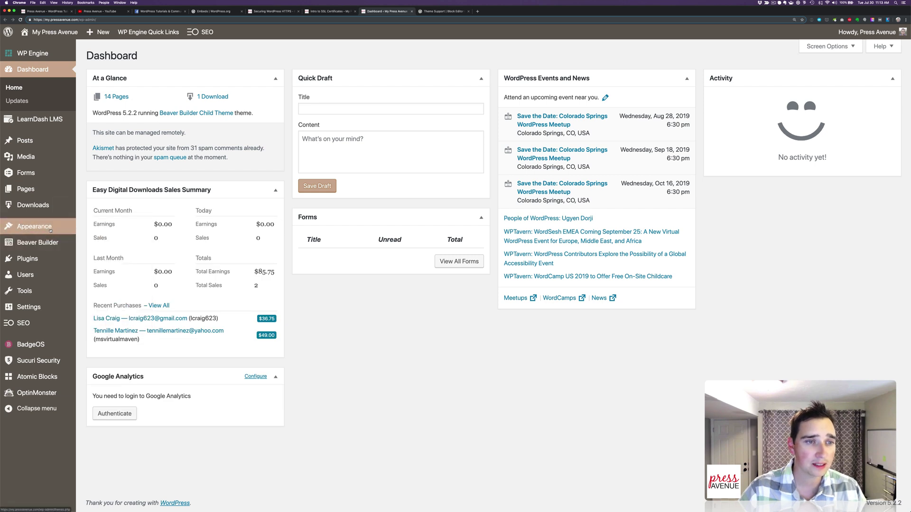
pyautogui.click(50, 230)
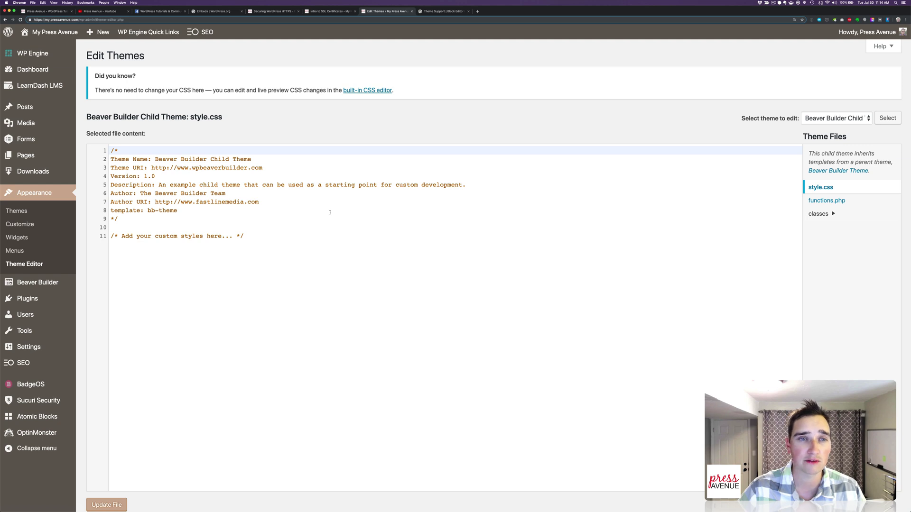
pyautogui.scroll(-2, 330, 213)
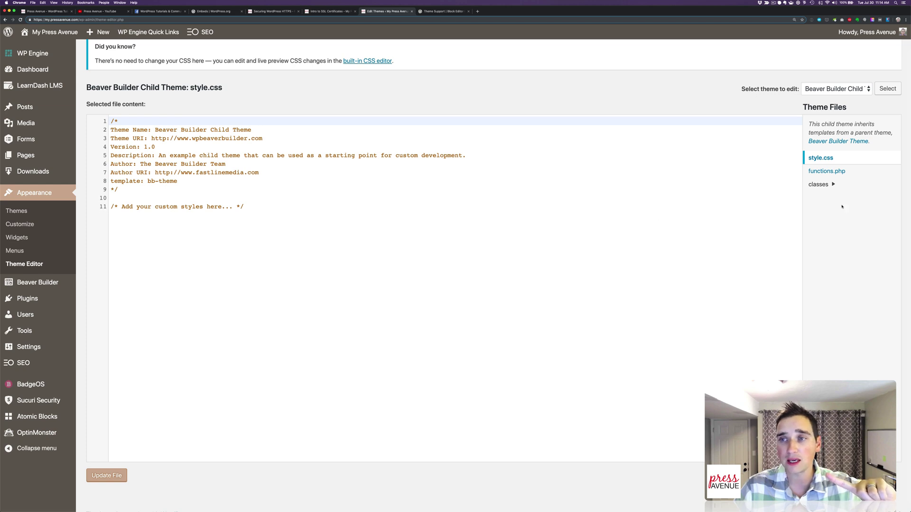
# Add a '// Responsive Videos Oembeds' comment below the final add_action line in functions.php, then pull up the Theme Support docs
pyautogui.click(836, 173)
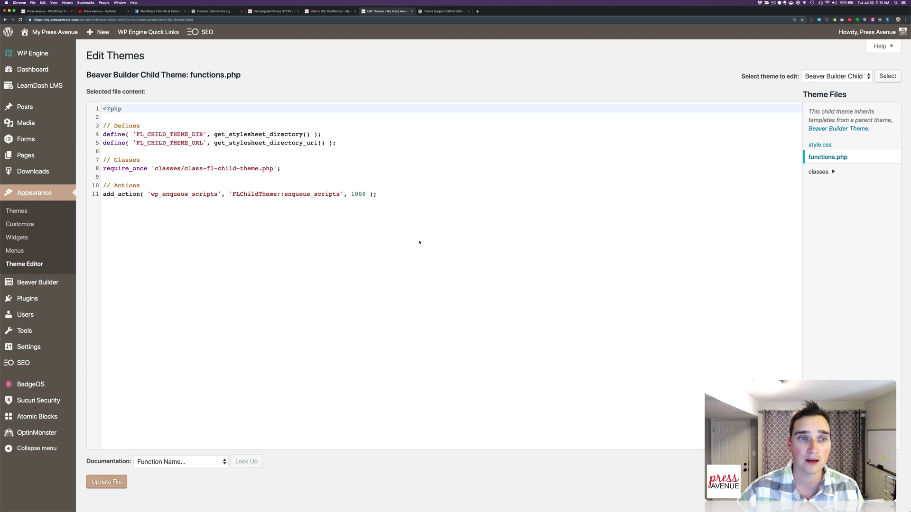
pyautogui.click(795, 191)
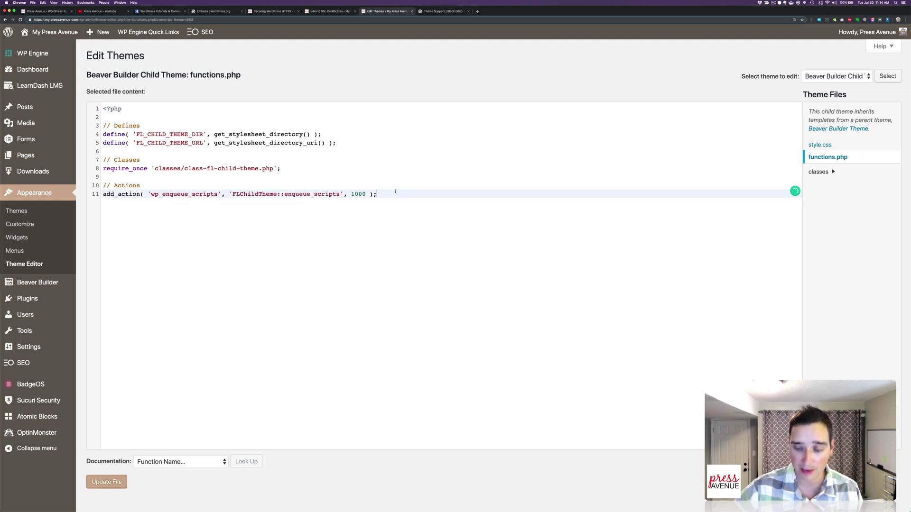
pyautogui.press('Return')
pyautogui.press('Return')
pyautogui.write('//')
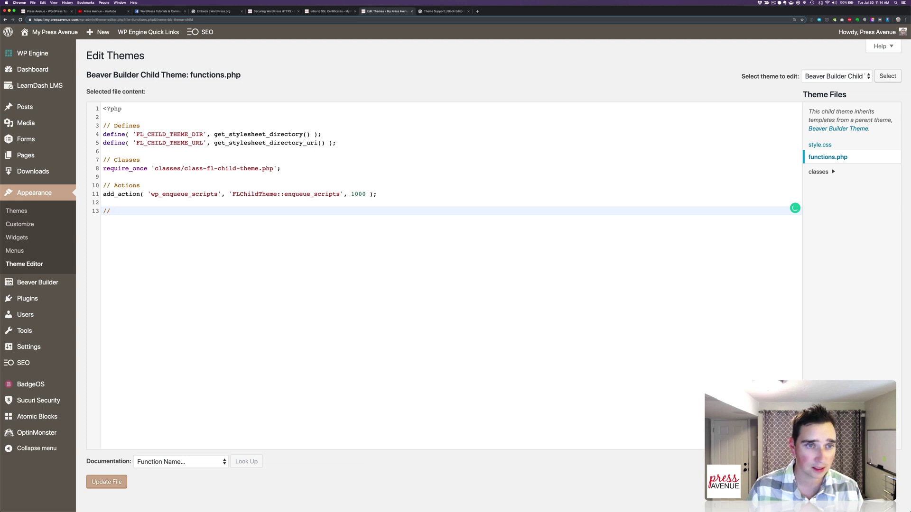
pyautogui.write(' Resp')
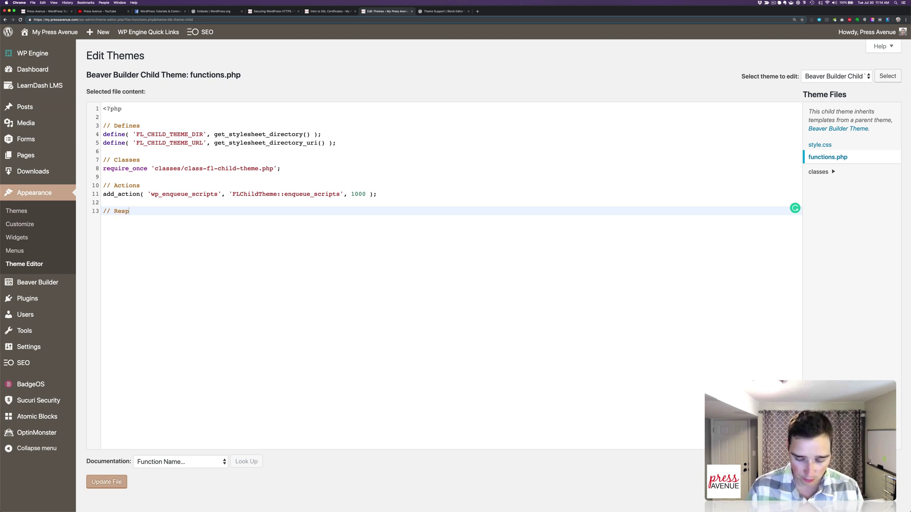
pyautogui.write('onsive Videos')
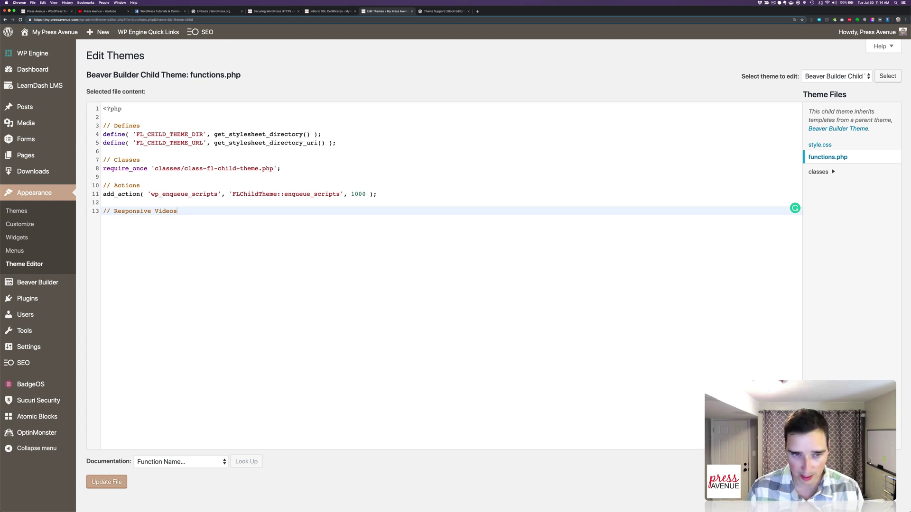
pyautogui.write(' Oembeds')
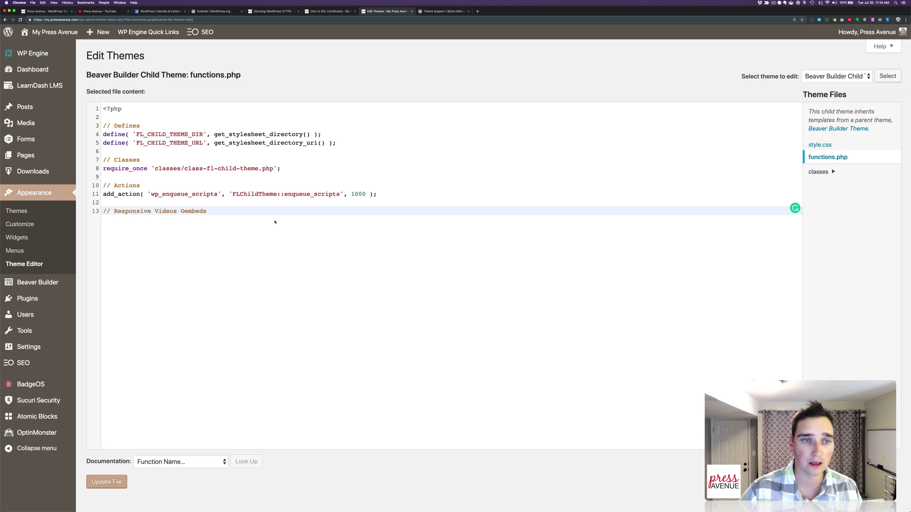
pyautogui.press('Return')
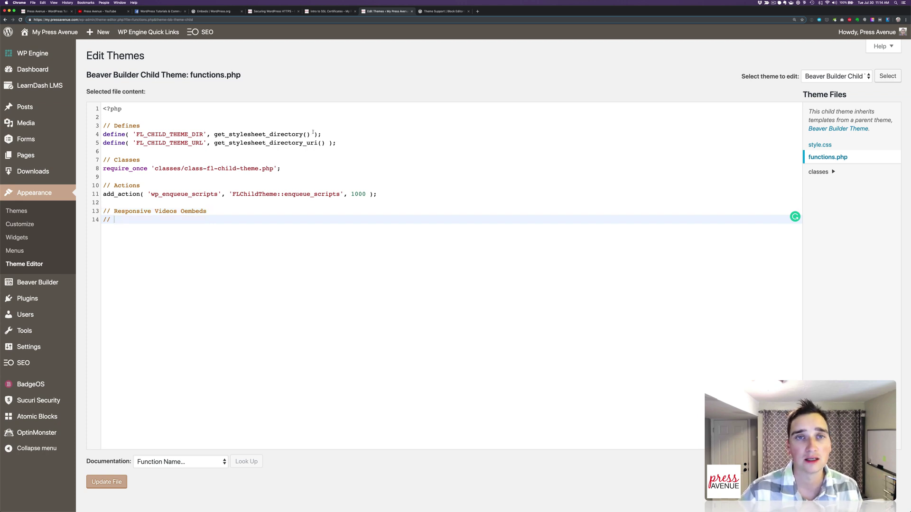
pyautogui.click(435, 12)
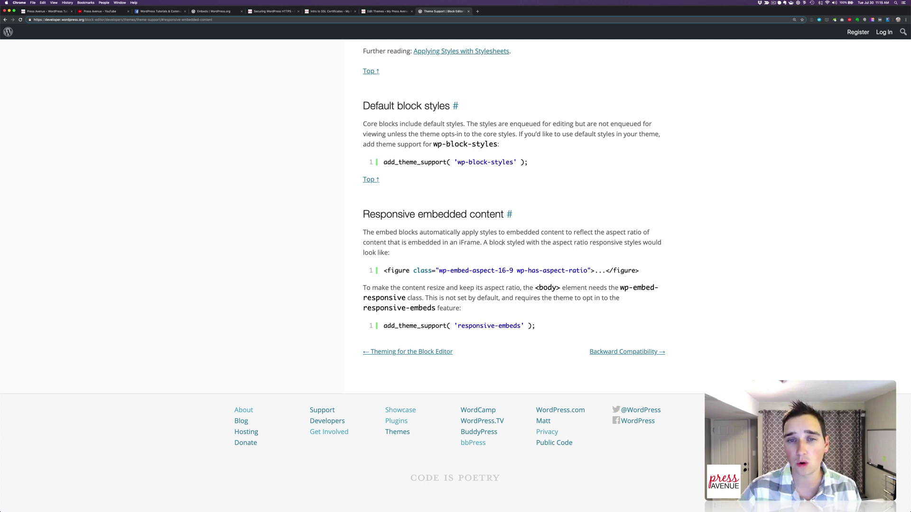
# Select the add_theme_support( 'responsive-embeds' ); line under Responsive embedded content to copy it
pyautogui.moveTo(364, 214); pyautogui.dragTo(498, 217)
pyautogui.click(467, 249)
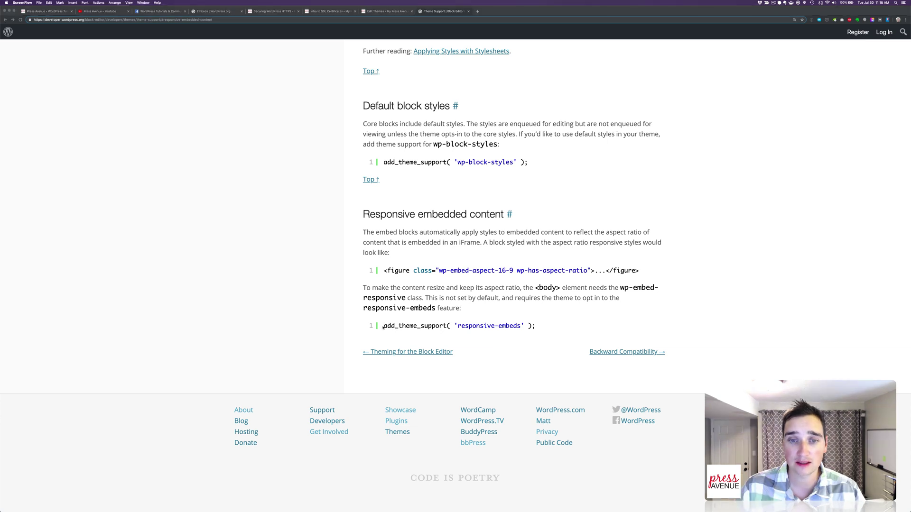
pyautogui.click(383, 328)
pyautogui.moveTo(383, 328); pyautogui.dragTo(536, 328)
pyautogui.press('super+c')
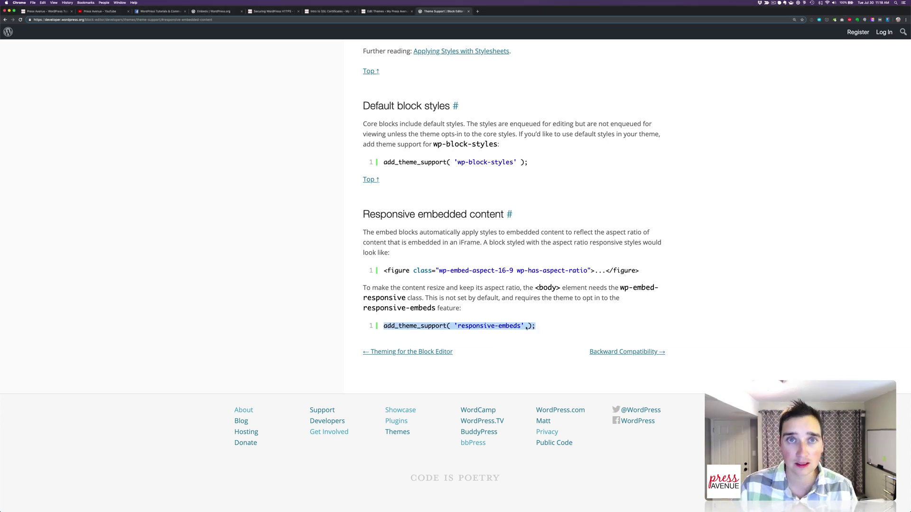
# Paste add_theme_support( 'responsive-embeds' ); on a new line under the Responsive Videos Oembeds comment
pyautogui.click(378, 12)
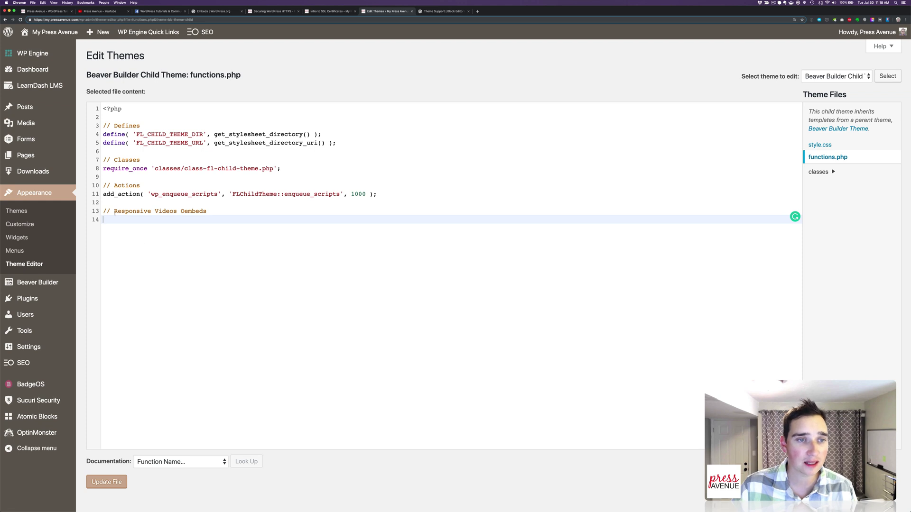
pyautogui.press('super+v')
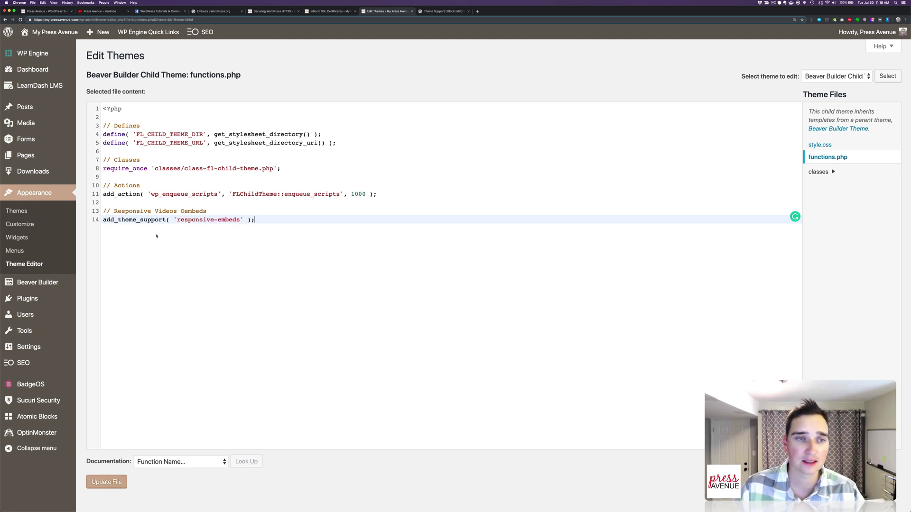
pyautogui.click(226, 210)
pyautogui.press('Return')
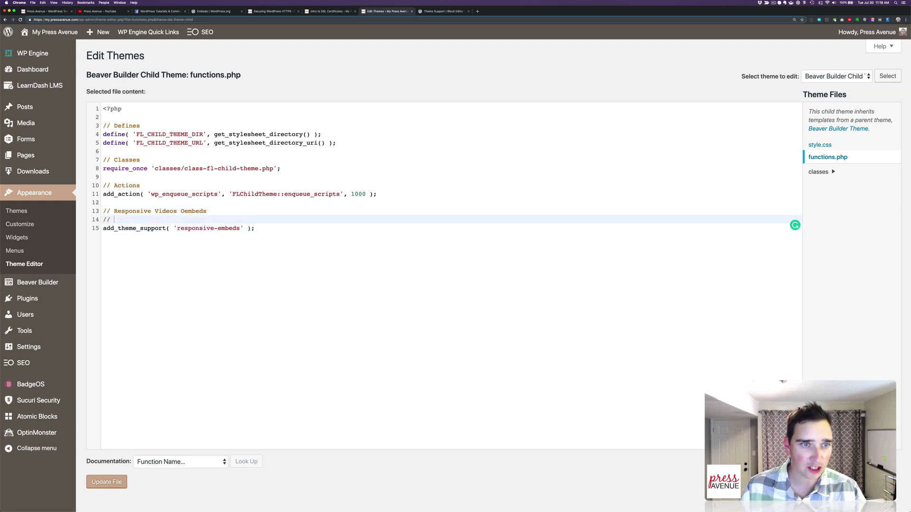
pyautogui.press('BackSpace')
pyautogui.press('BackSpace')
pyautogui.press('BackSpace')
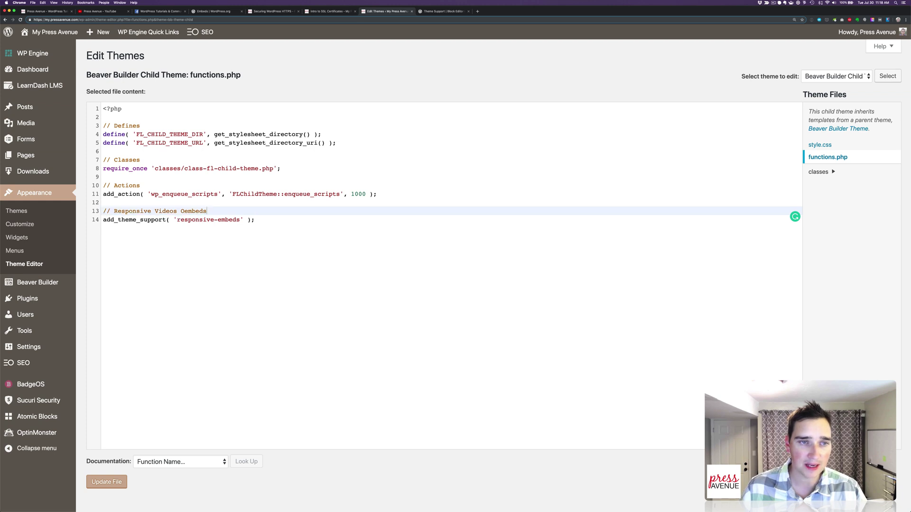
pyautogui.press('Return')
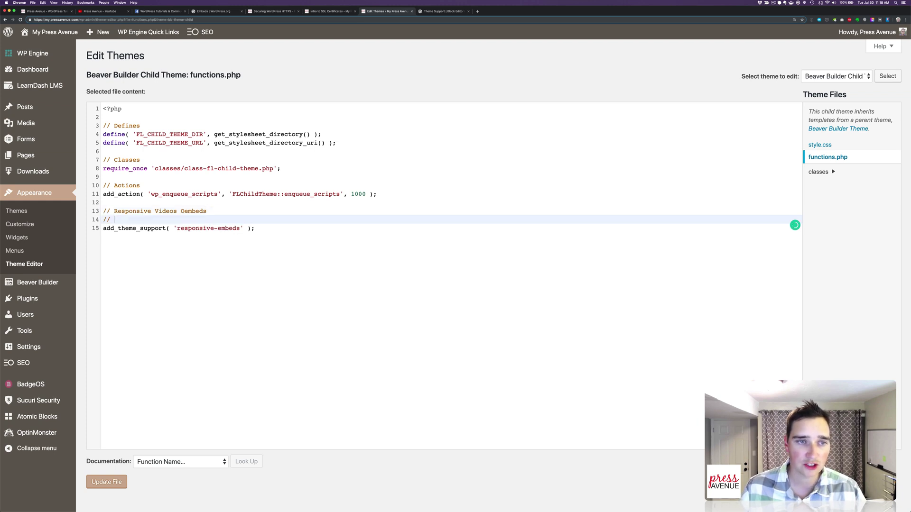
pyautogui.press('super+v')
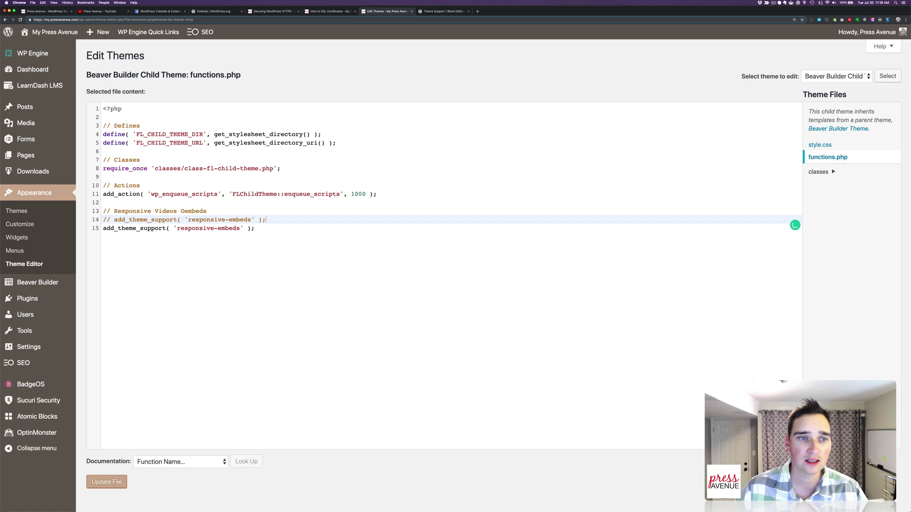
# Delete the duplicate commented line 14 and the leftover empty line
pyautogui.click(145, 211)
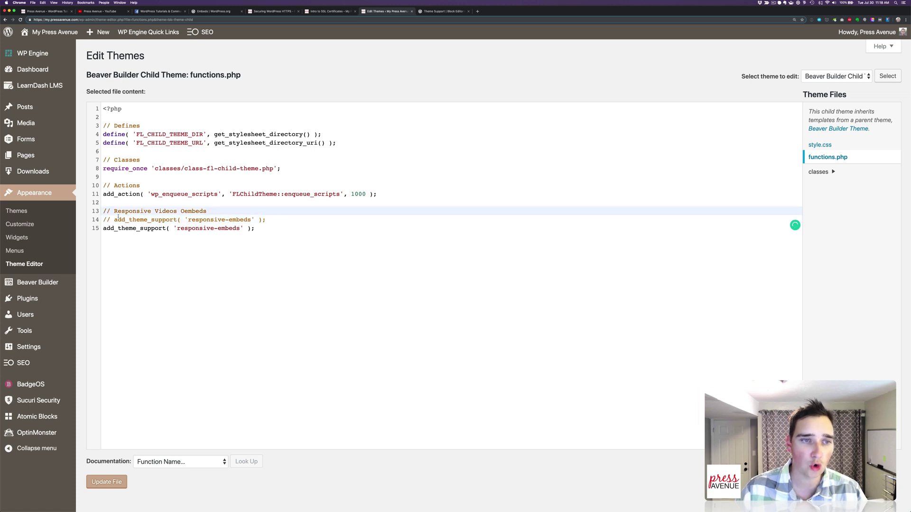
pyautogui.moveTo(113, 220); pyautogui.dragTo(103, 219)
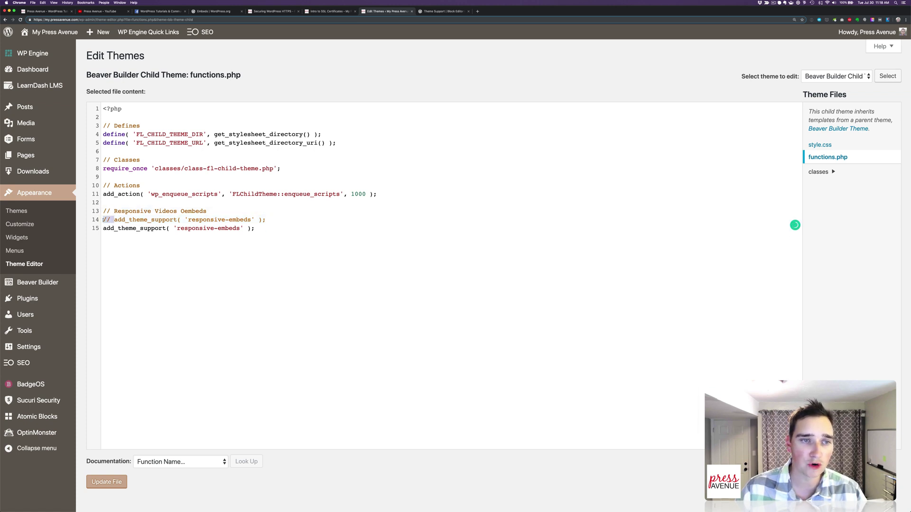
pyautogui.click(113, 219)
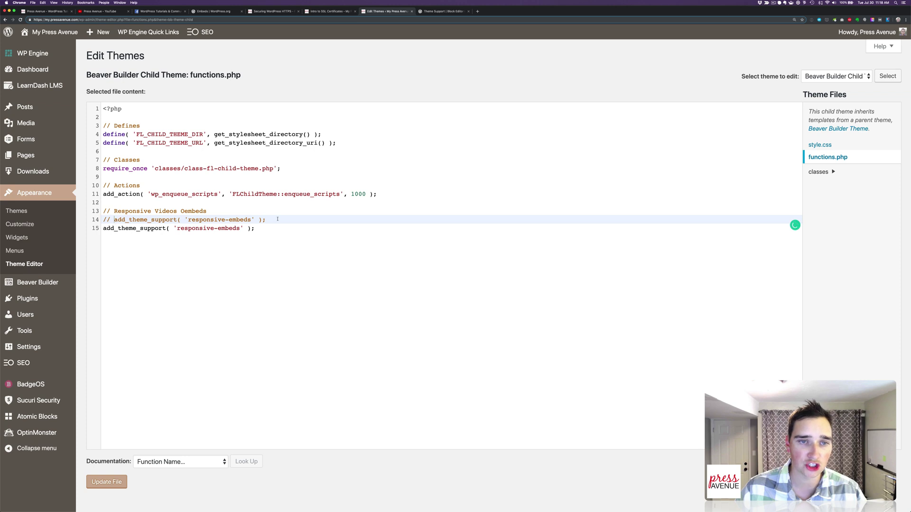
pyautogui.moveTo(278, 219); pyautogui.dragTo(94, 217)
pyautogui.press('BackSpace')
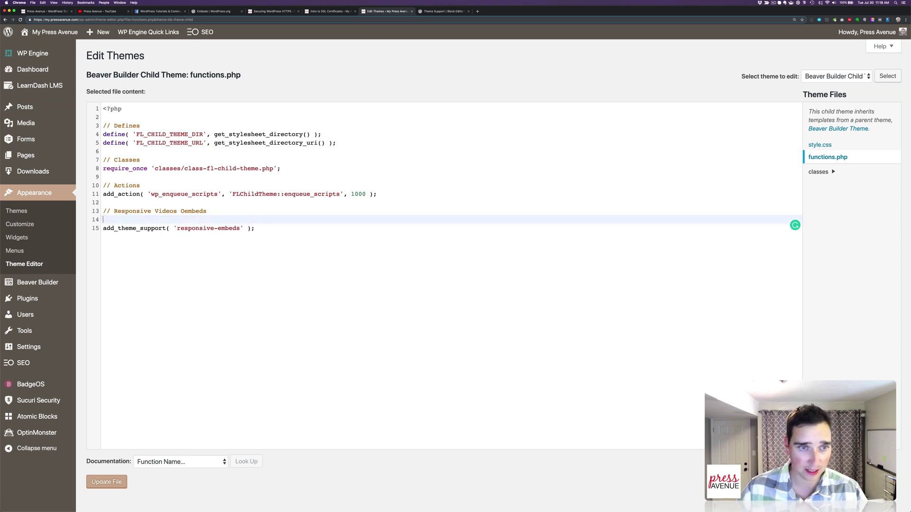
pyautogui.press('BackSpace')
pyautogui.click(118, 231)
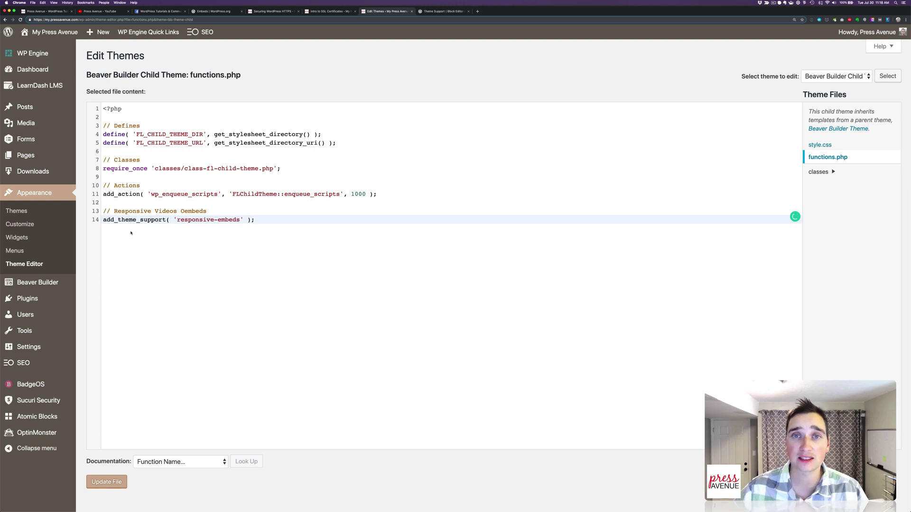
# Save functions.php with Update File after rechecking the documentation snippet
pyautogui.click(430, 11)
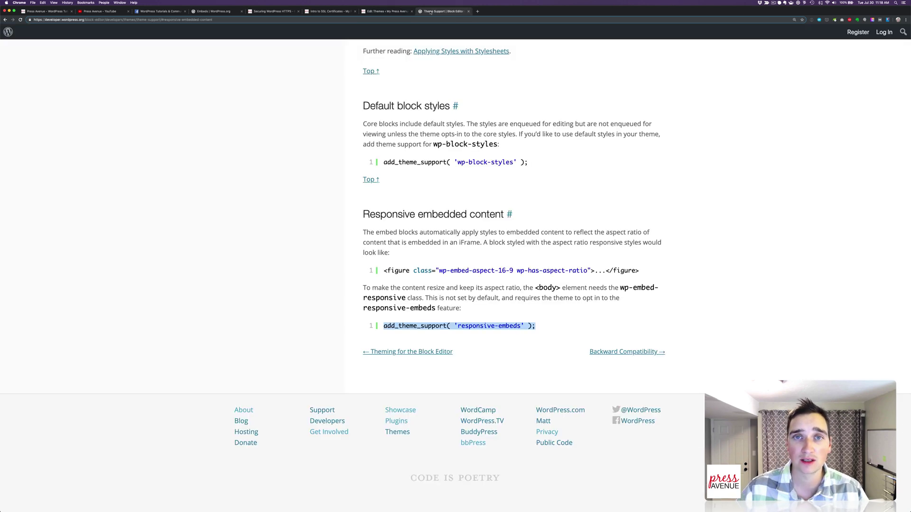
pyautogui.click(387, 11)
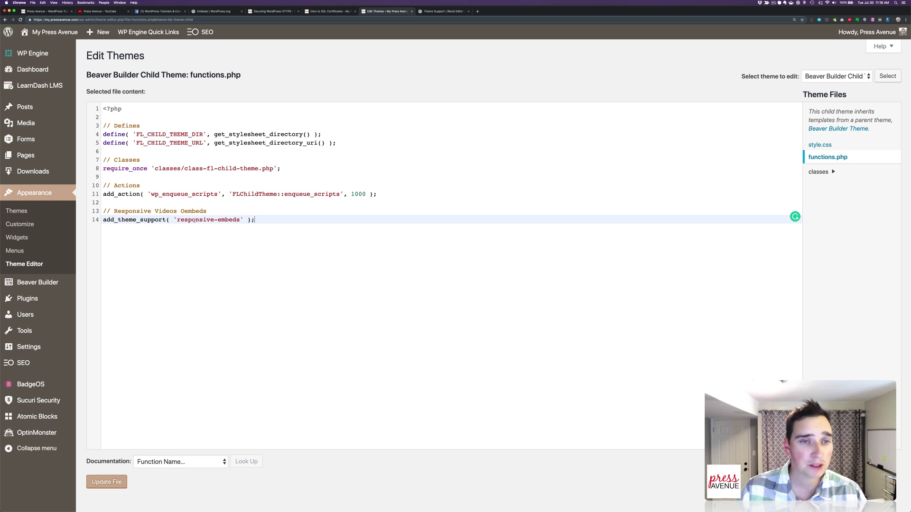
pyautogui.click(118, 482)
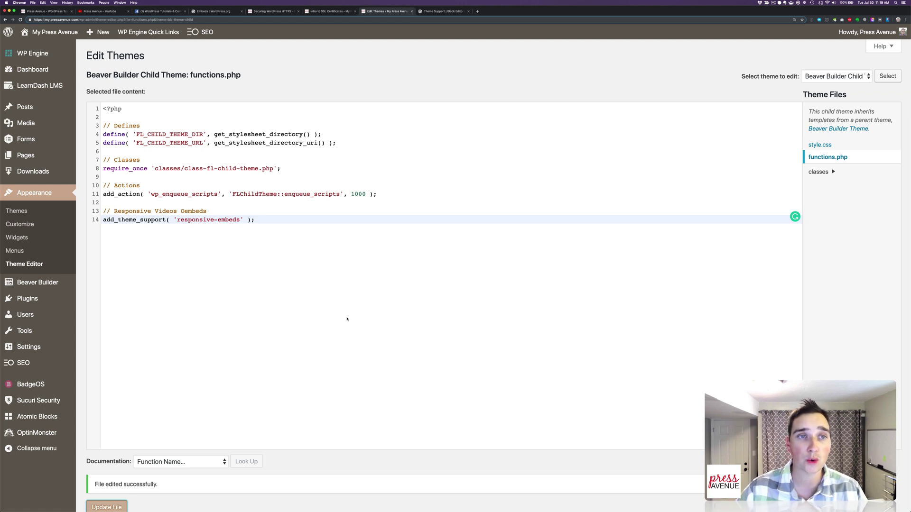
# Empty the WP Engine caches in a new tab from the Quick Links menu
pyautogui.moveTo(148, 32)
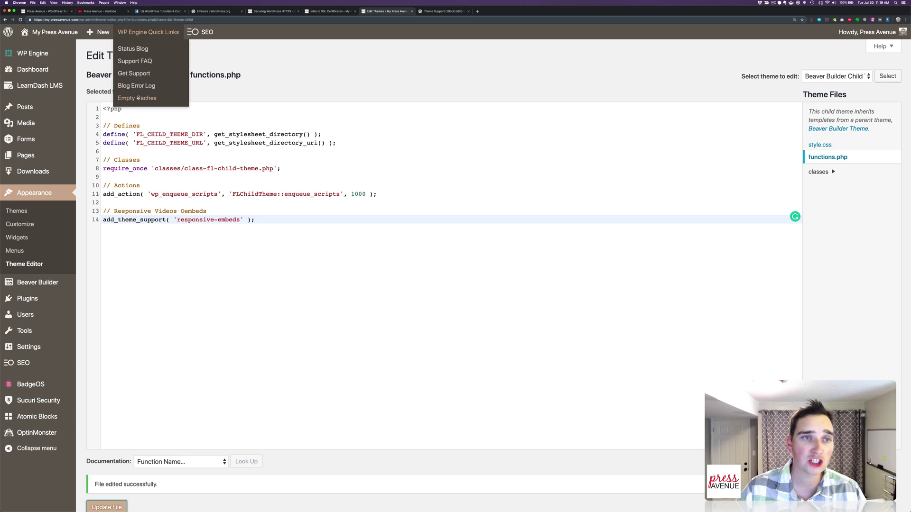
pyautogui.rightClick(140, 98)
pyautogui.click(141, 98)
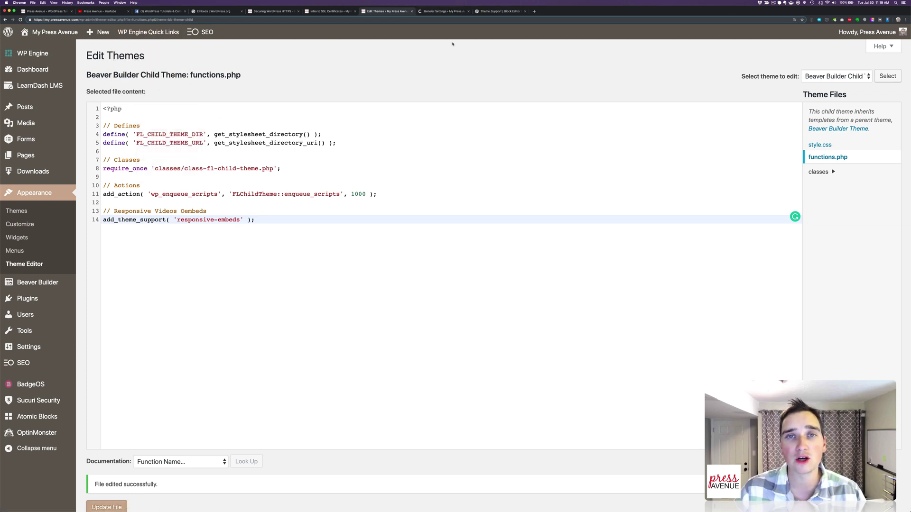
# Reload the Intro to SSL Certificates lesson and scroll through its videos and back up
pyautogui.click(469, 12)
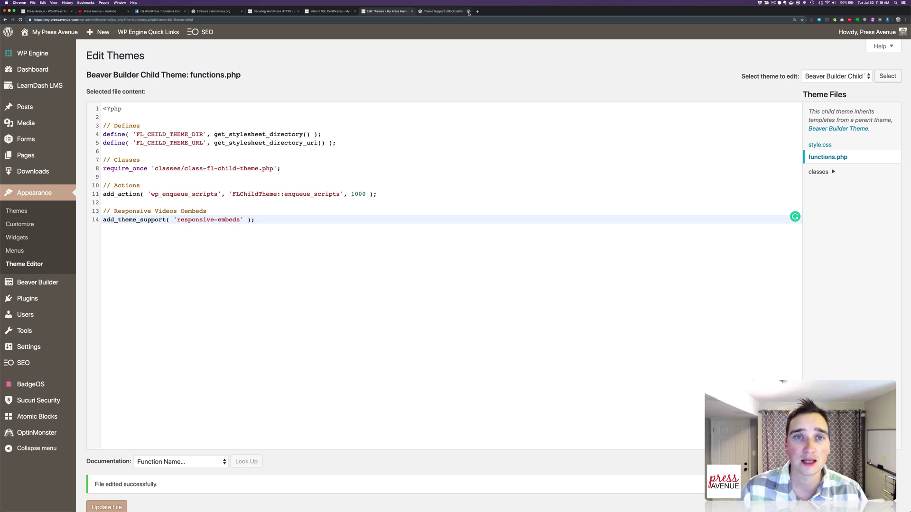
pyautogui.click(334, 13)
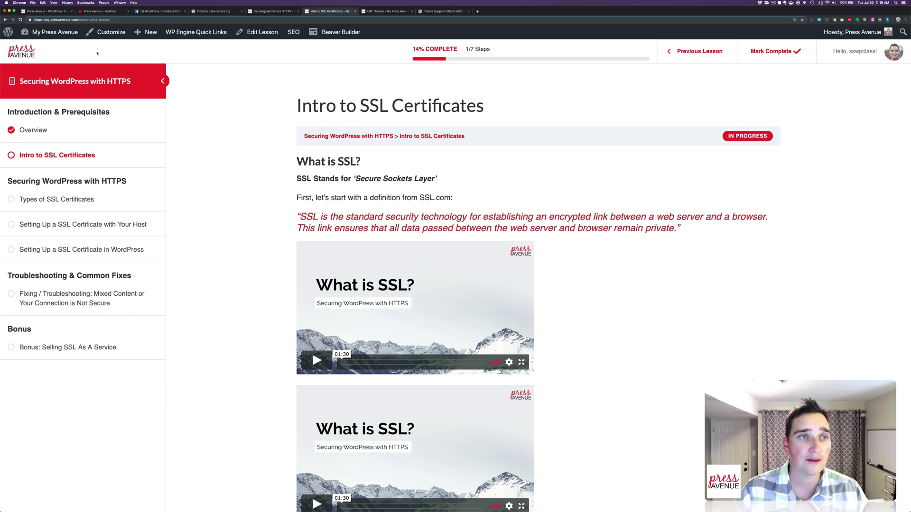
pyautogui.click(20, 19)
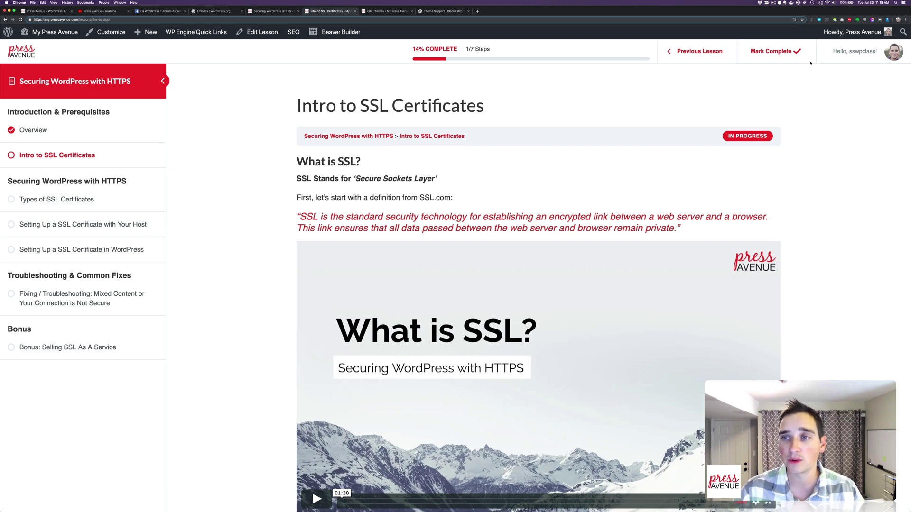
pyautogui.scroll(-10, 809, 192)
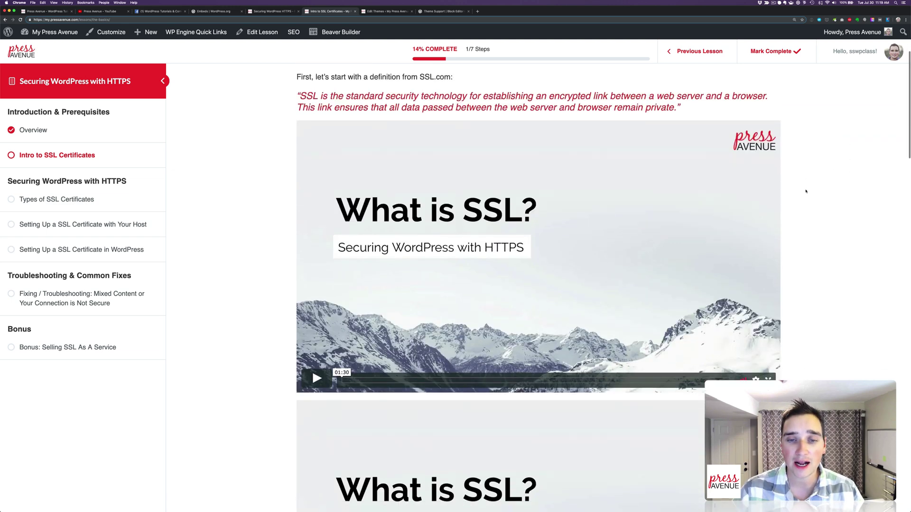
pyautogui.scroll(-10, 808, 192)
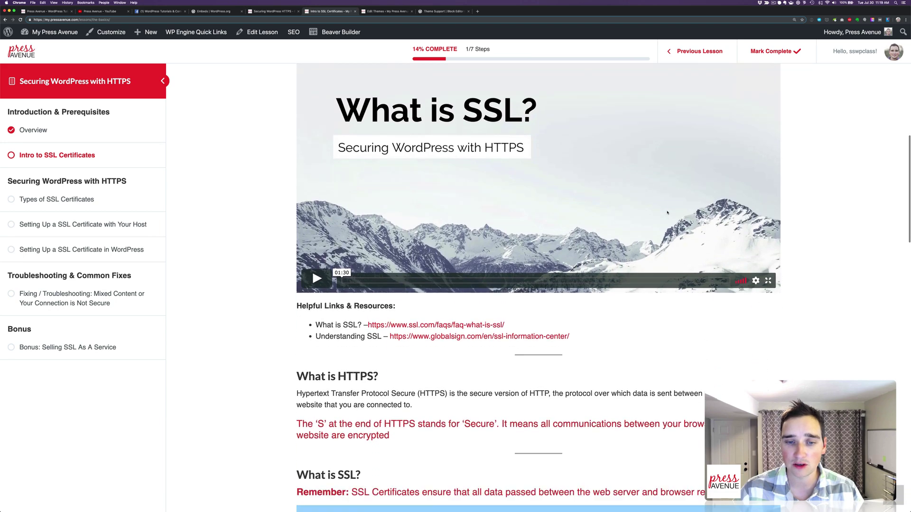
pyautogui.scroll(-12, 667, 212)
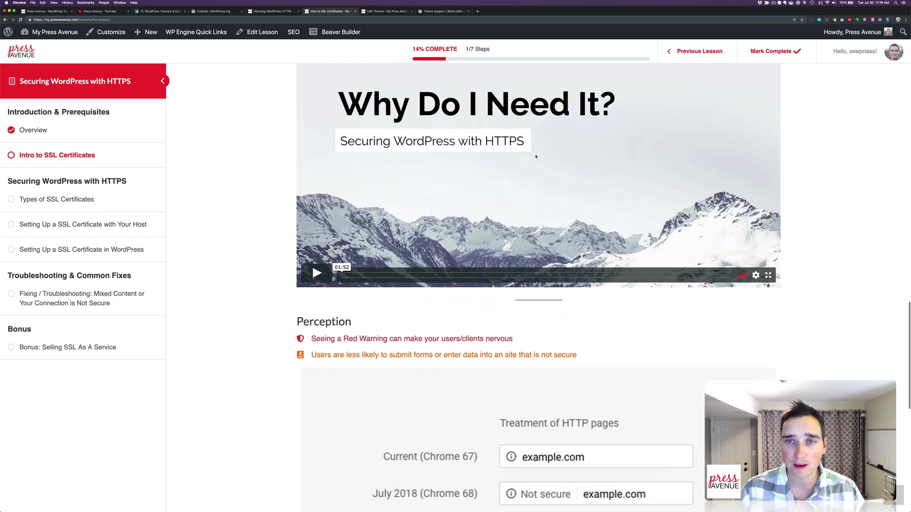
pyautogui.scroll(11, 630, 134)
pyautogui.scroll(20, 630, 134)
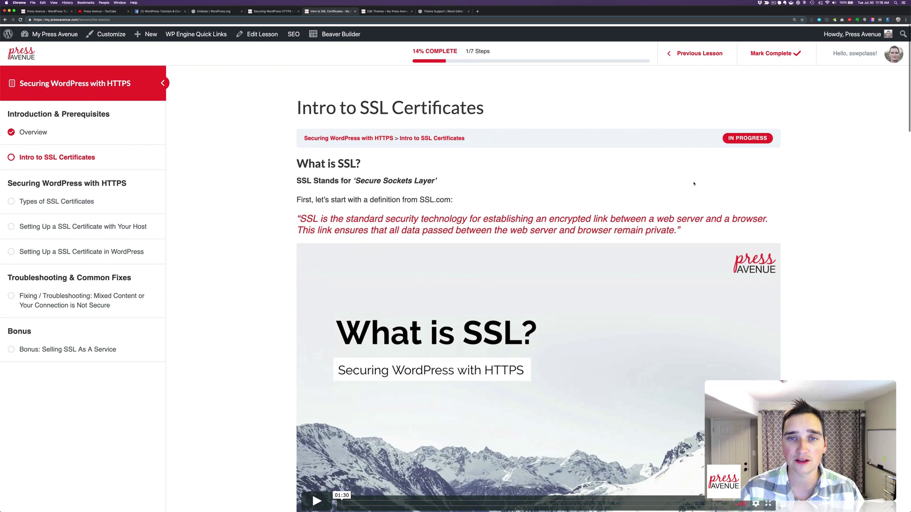
# In the lesson editor, set the first Vimeo video block to Wide width
pyautogui.click(266, 37)
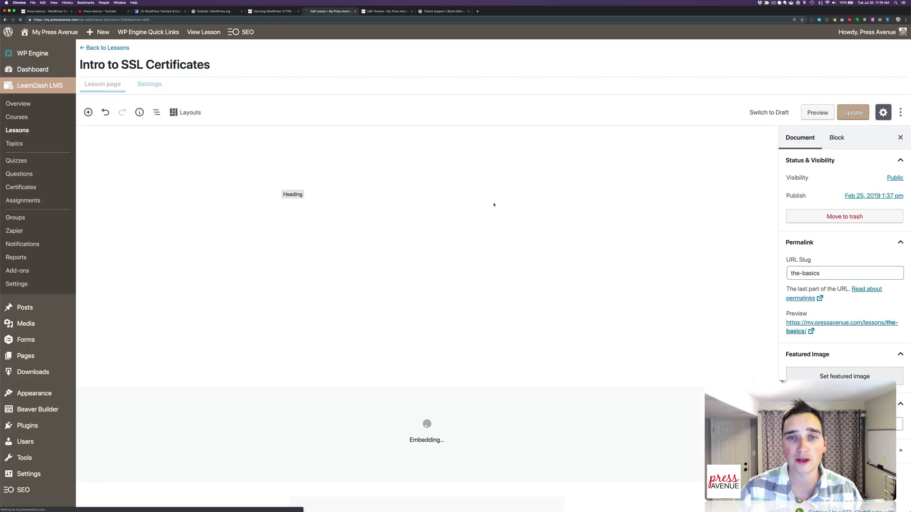
pyautogui.scroll(-5, 477, 305)
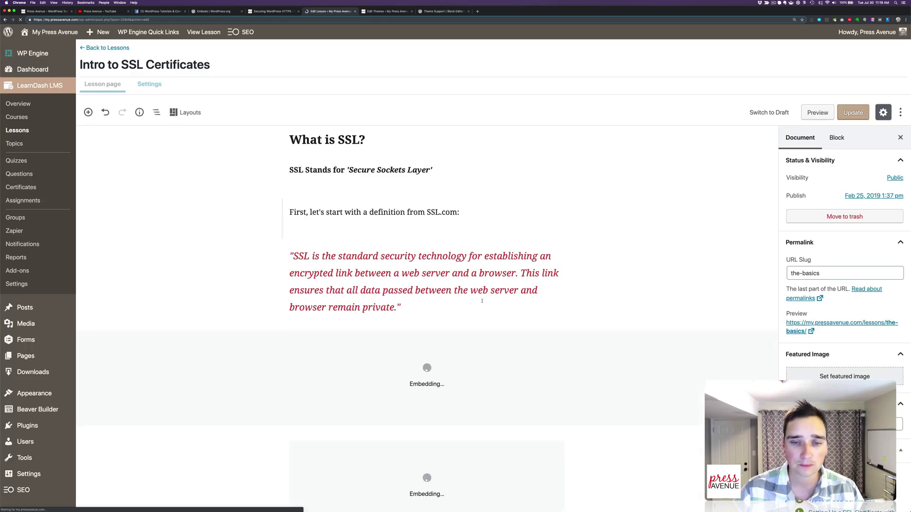
pyautogui.scroll(-2, 471, 315)
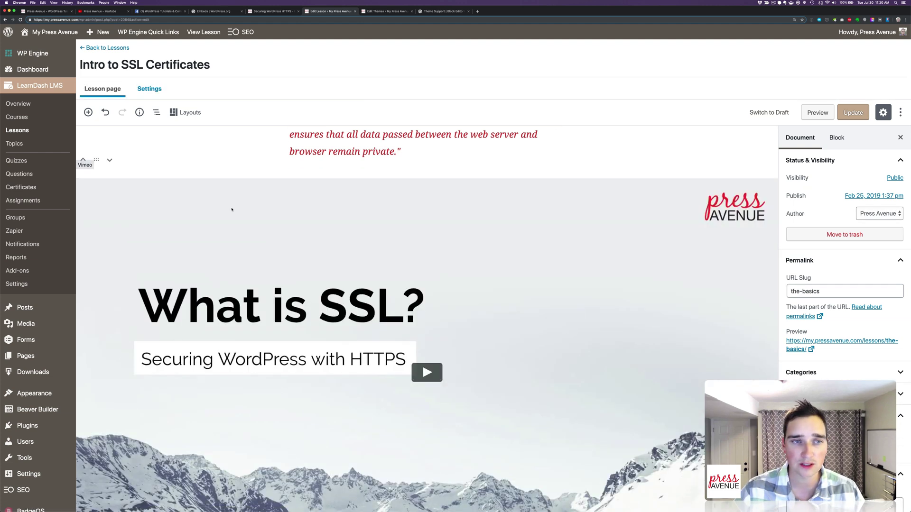
pyautogui.click(234, 205)
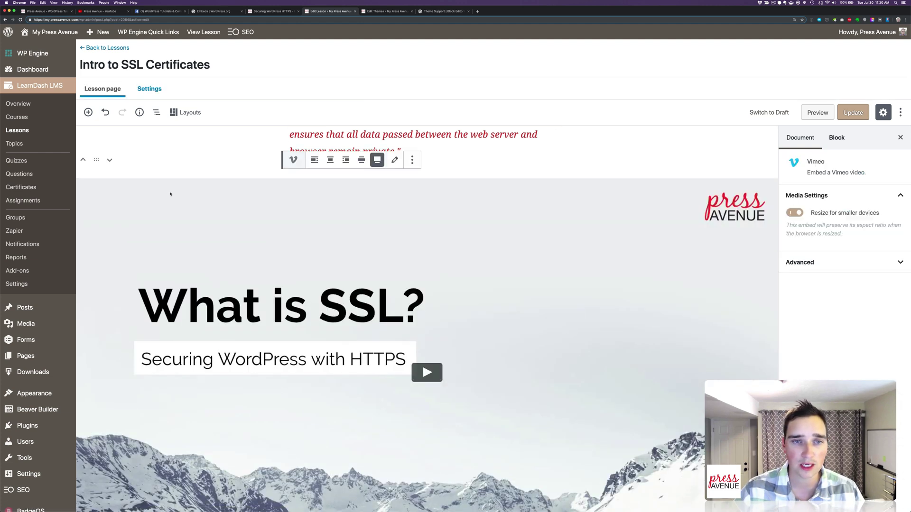
pyautogui.click(361, 160)
# Remove the duplicate second Vimeo block, update the lesson, and view it live
pyautogui.scroll(-5, 483, 253)
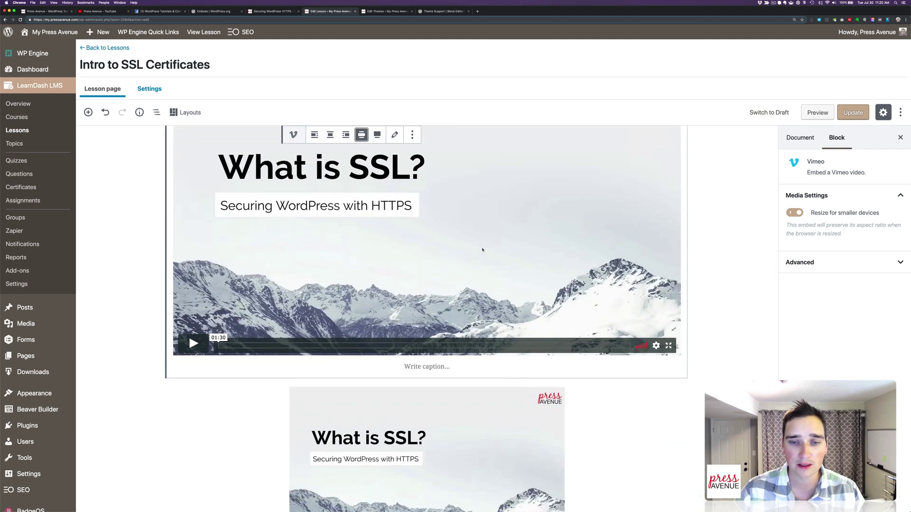
pyautogui.click(426, 335)
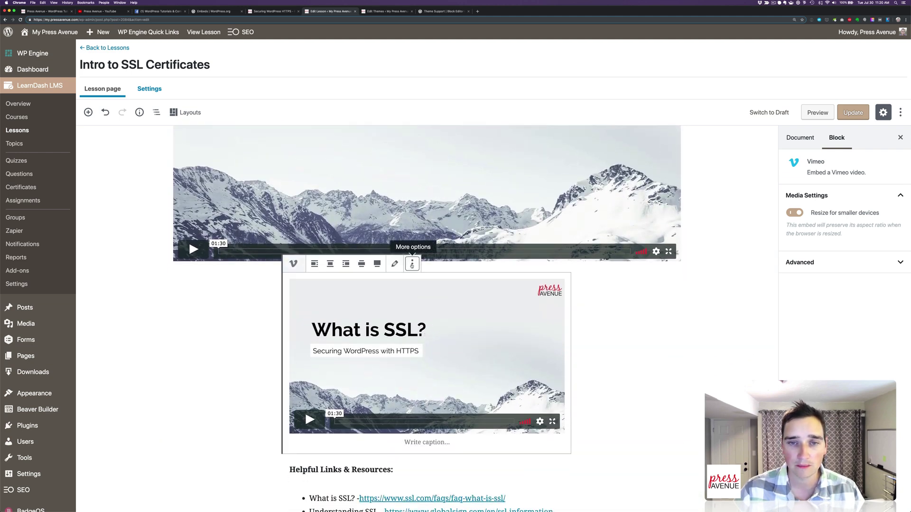
pyautogui.click(413, 264)
pyautogui.click(457, 401)
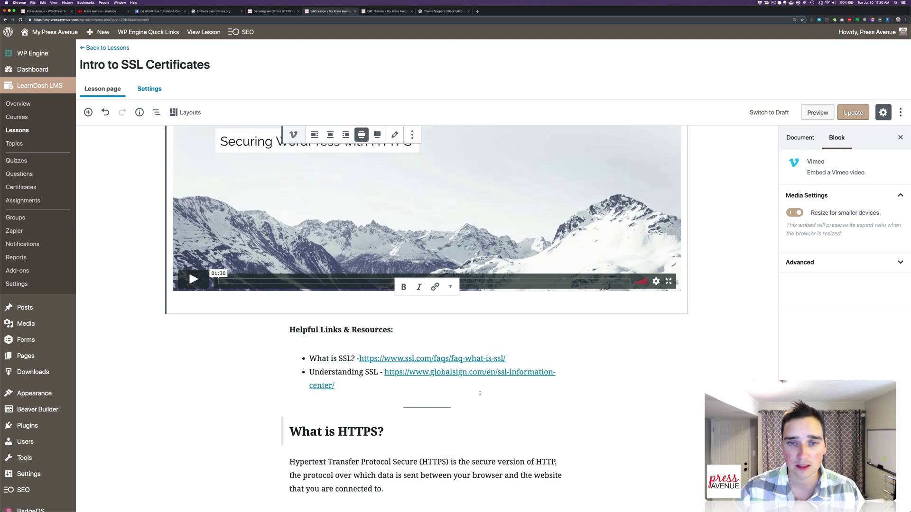
pyautogui.scroll(10, 457, 400)
pyautogui.click(857, 113)
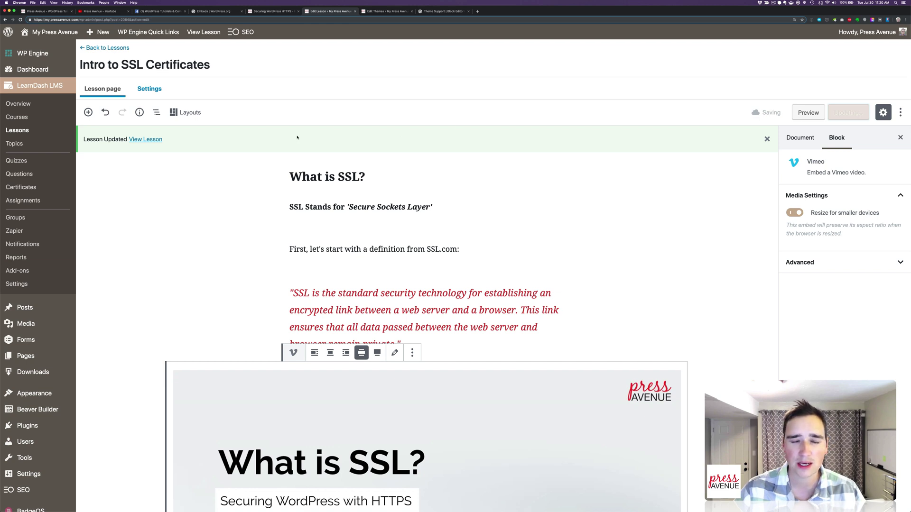
pyautogui.click(145, 139)
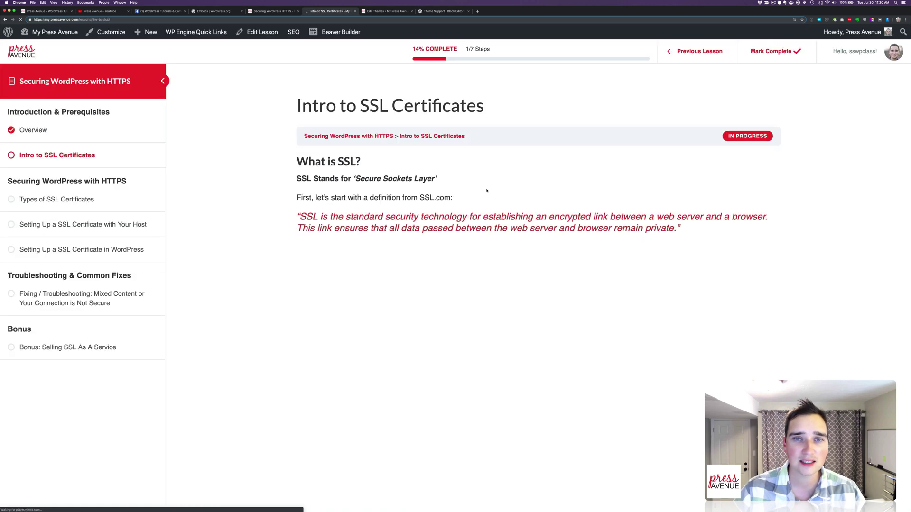
# Scroll down to confirm one wide 'What is SSL?' video sits above Helpful Links & Resources
pyautogui.scroll(-2, 487, 189)
pyautogui.scroll(-1, 488, 190)
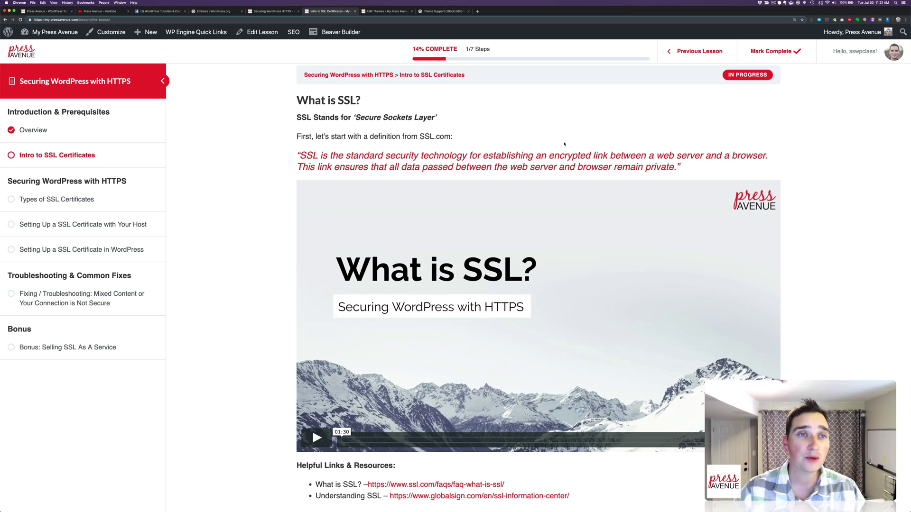
# Scroll the WordPress Tutorials & Community Help feed down past the SiteGround and Gravity Forms Zapier posts
pyautogui.click(158, 11)
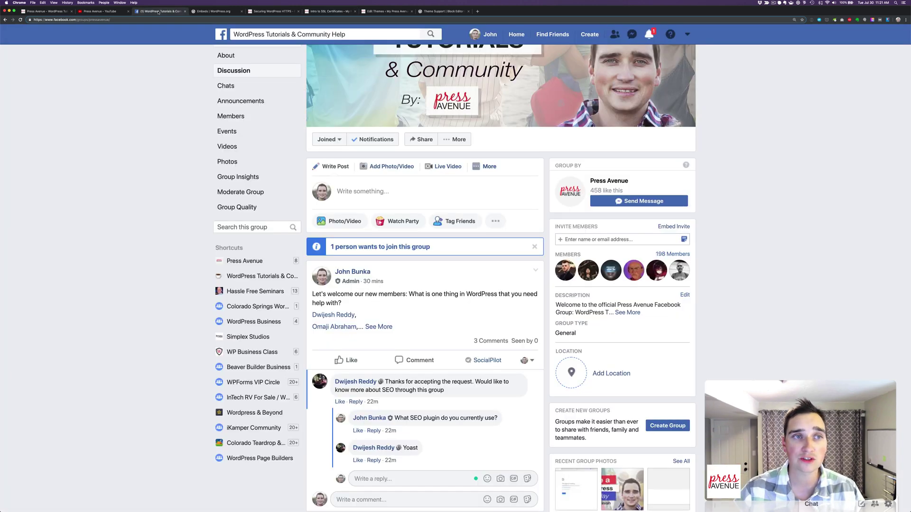
pyautogui.scroll(3, 214, 139)
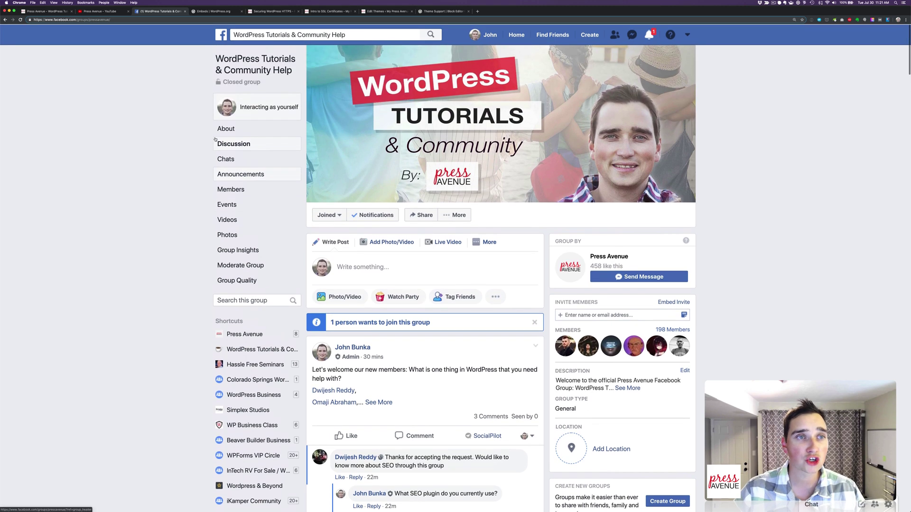
pyautogui.scroll(-5, 215, 139)
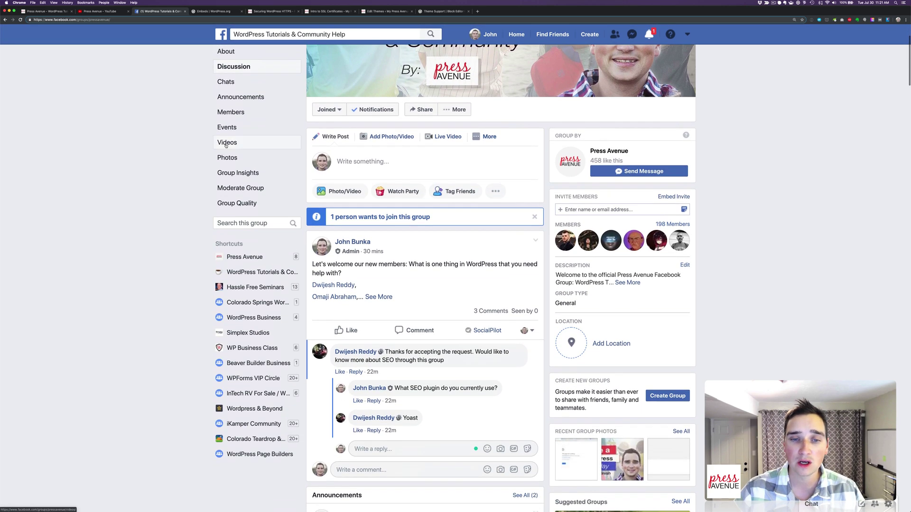
pyautogui.scroll(-10, 416, 197)
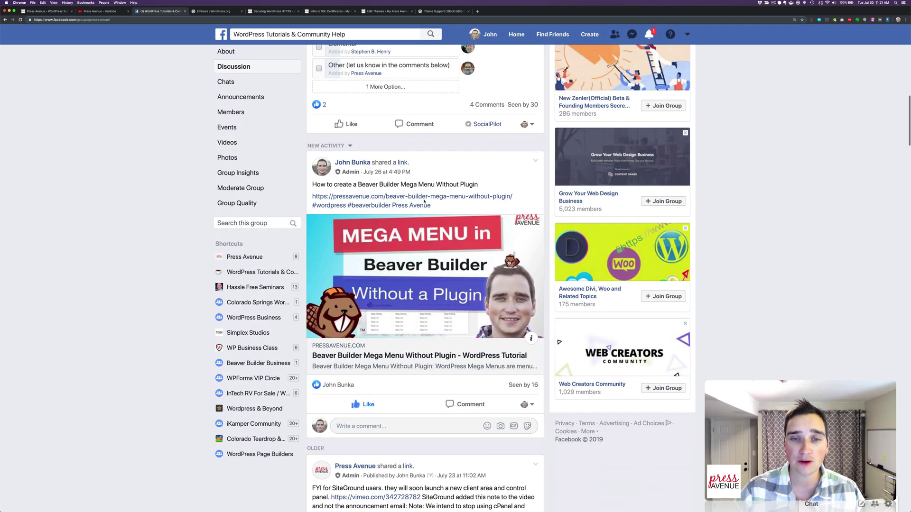
pyautogui.scroll(-4, 425, 202)
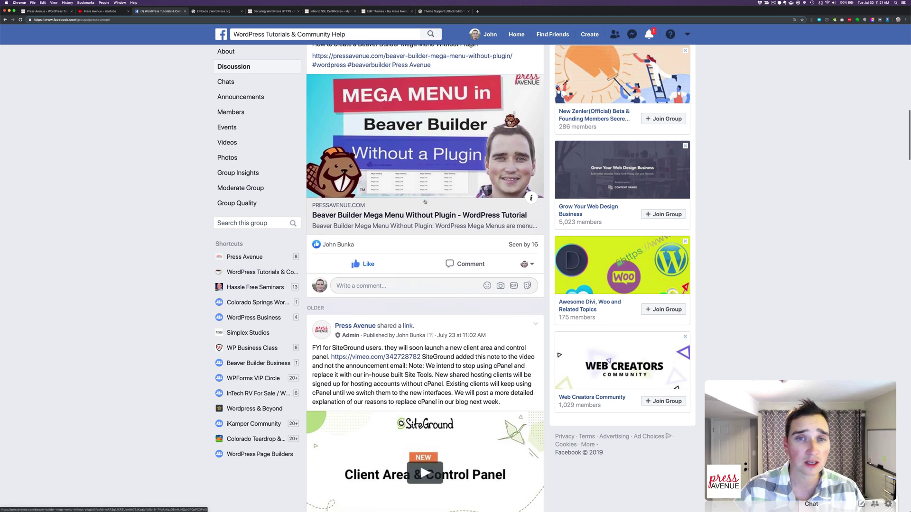
pyautogui.scroll(-3, 424, 201)
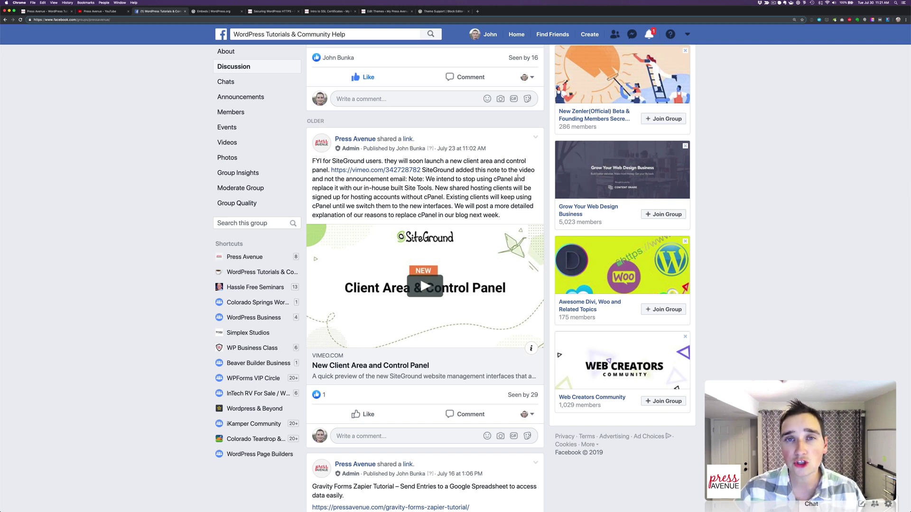
pyautogui.scroll(-1, 474, 161)
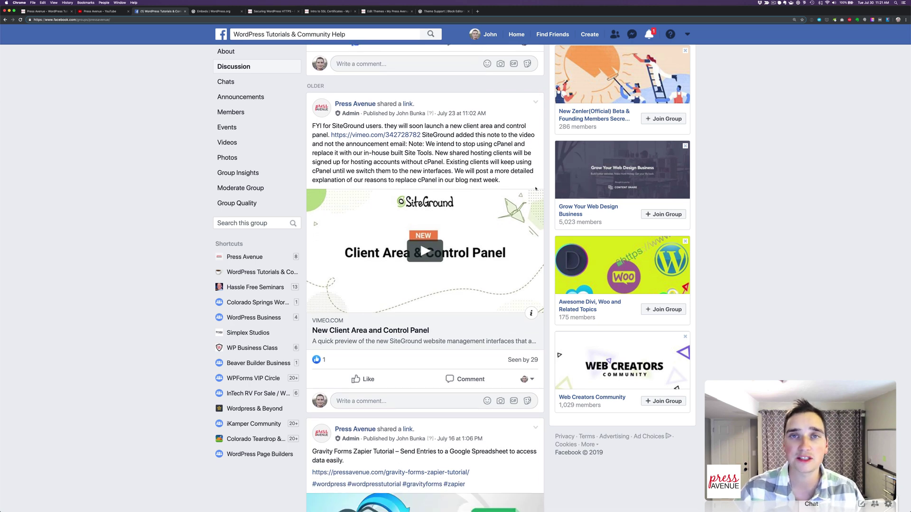
pyautogui.scroll(-5, 535, 188)
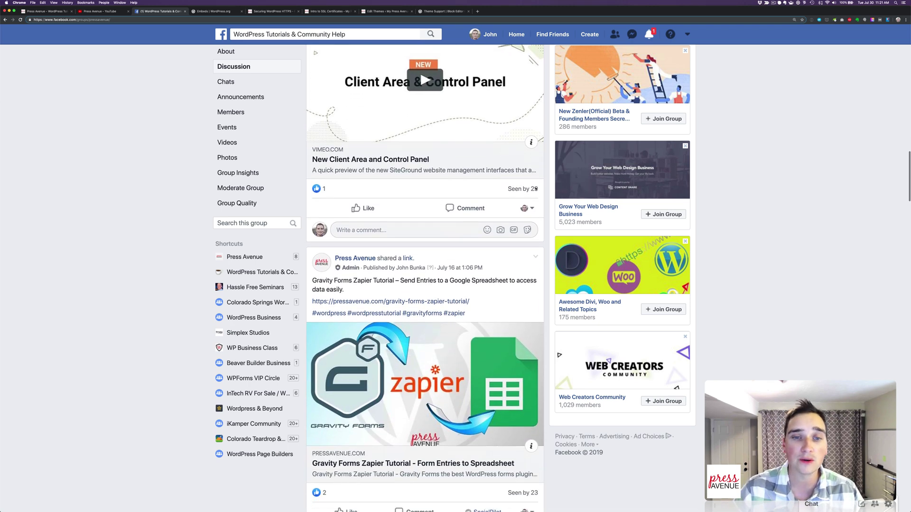
pyautogui.scroll(-4, 535, 189)
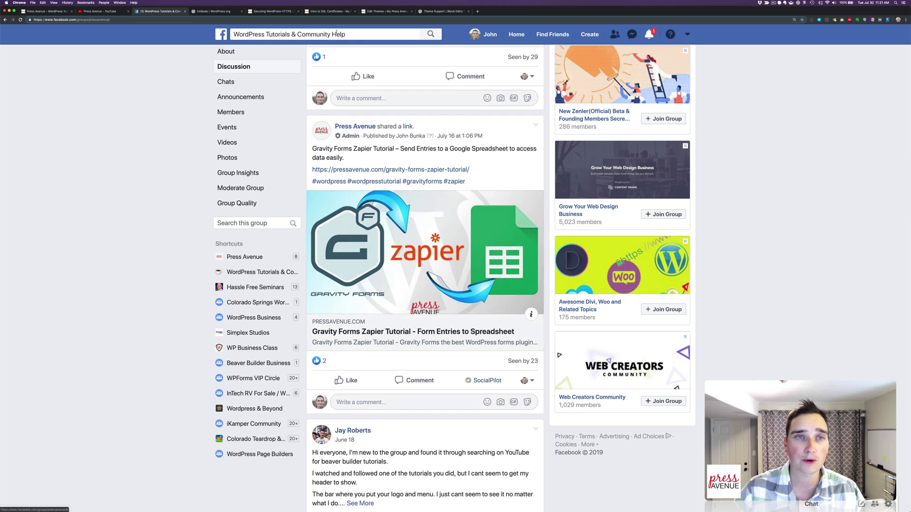